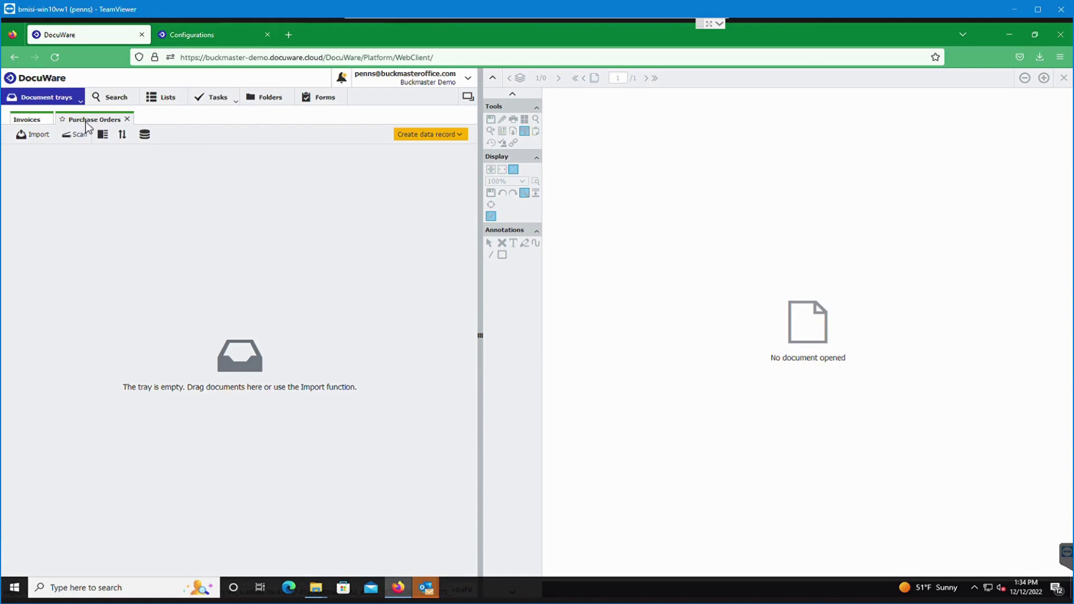
# Switch from the Invoices tray to the empty Purchase Orders tray.
pyautogui.click(31, 119)
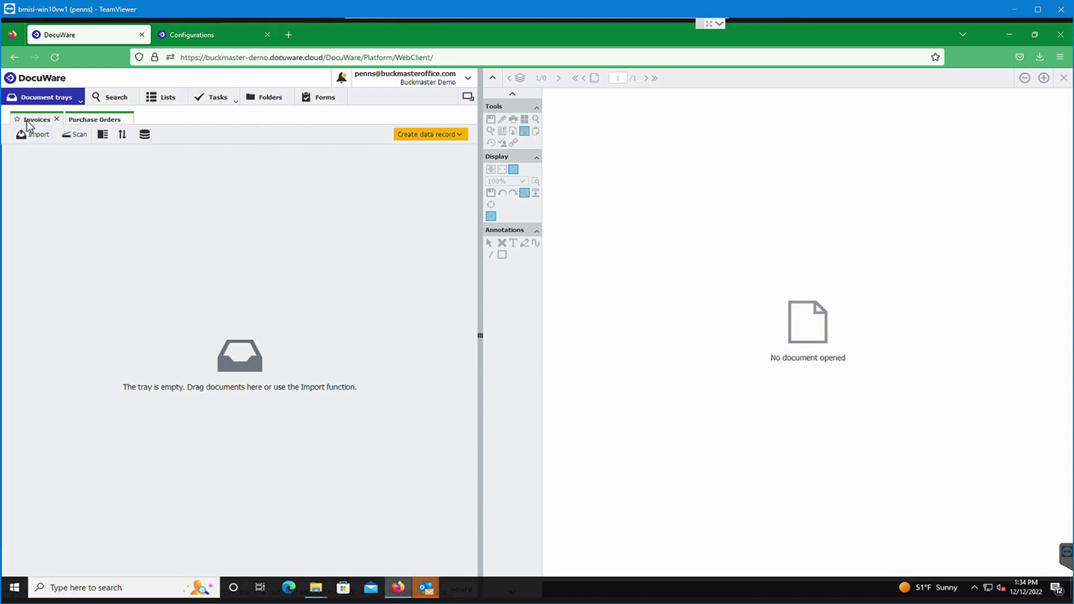
pyautogui.click(98, 121)
# Open the Accounts Payable - Invoices search criteria, then view the empty Pending Payment list.
pyautogui.click(128, 100)
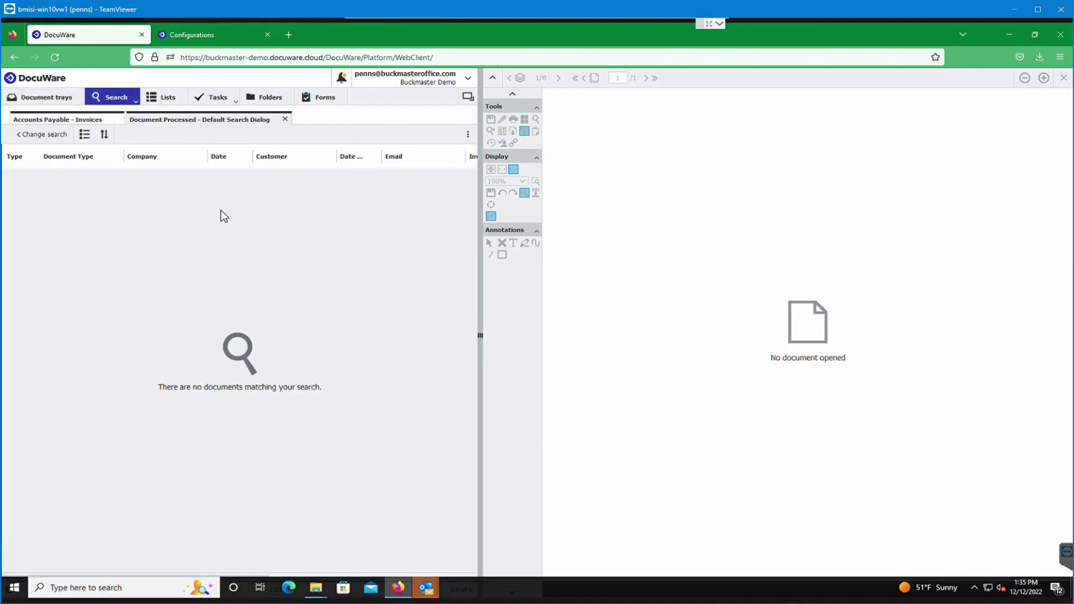
pyautogui.click(64, 120)
pyautogui.click(48, 135)
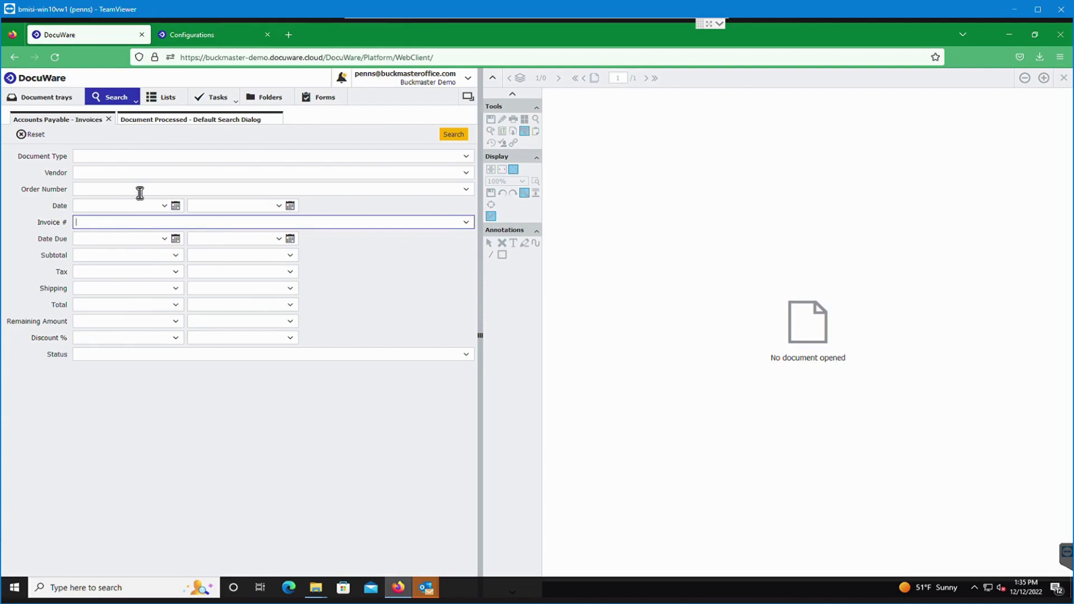
pyautogui.click(171, 102)
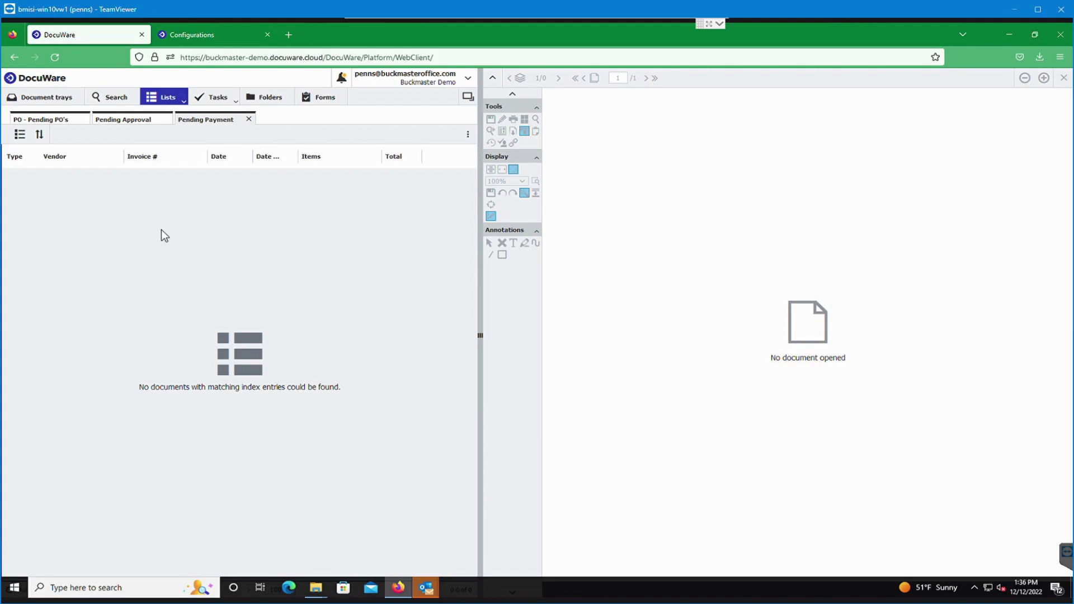
# Check the Tasks options, then show the EM - Employee Files folders with two employees.
pyautogui.click(215, 99)
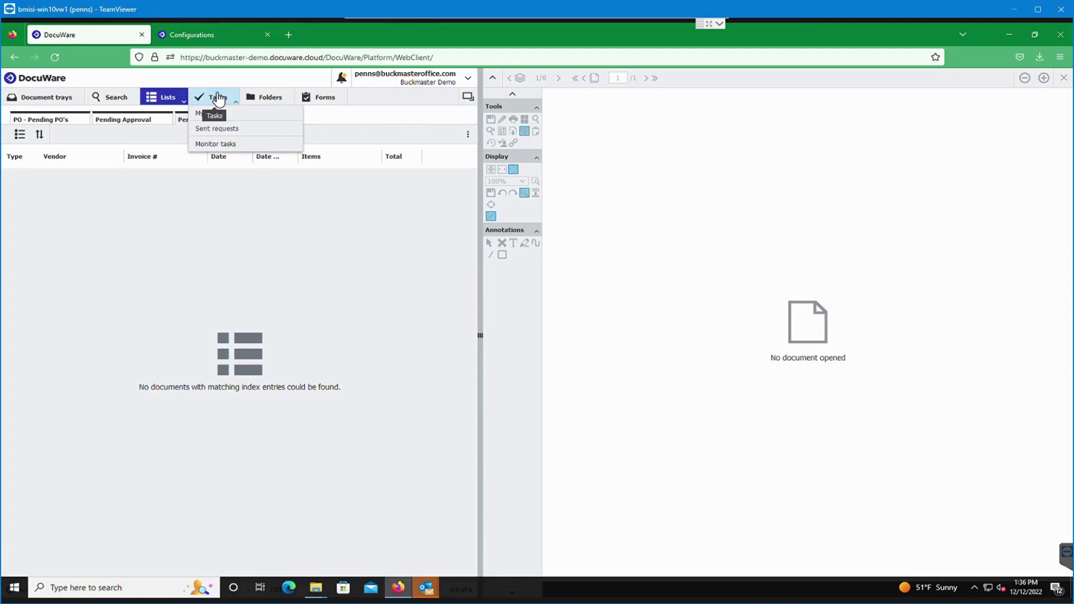
pyautogui.click(273, 101)
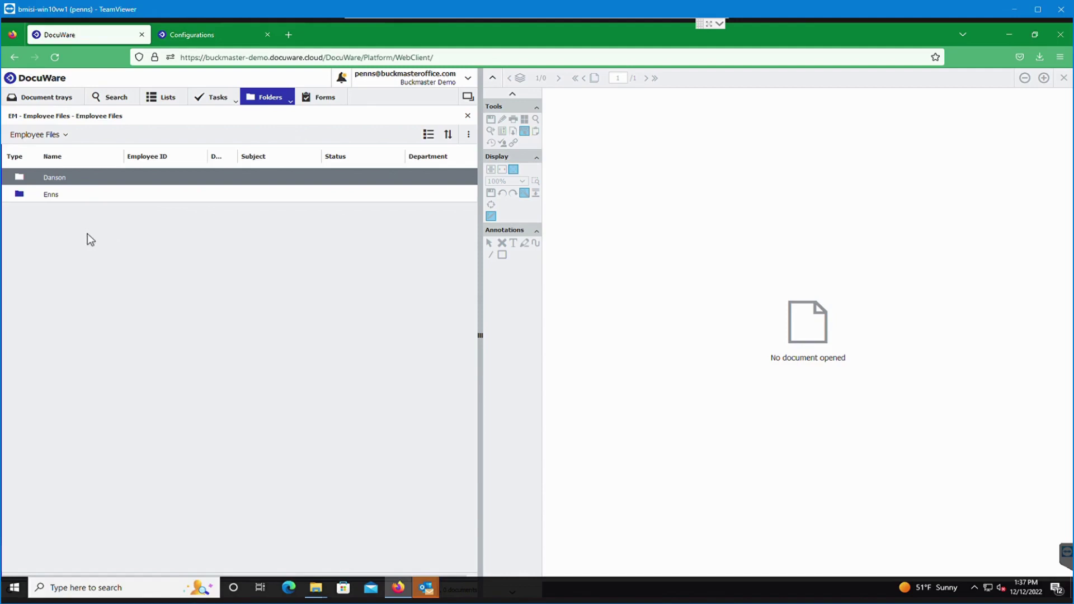
# Open the second employee's folder, its first-name subfolder, and the HR Only subfolder.
pyautogui.click(60, 195)
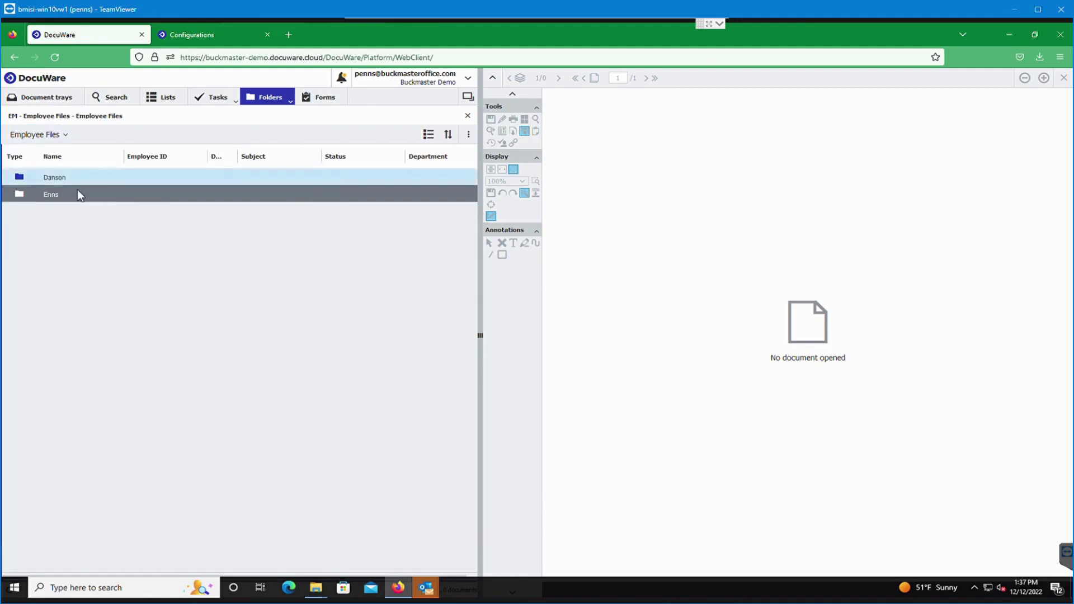
pyautogui.doubleClick(79, 196)
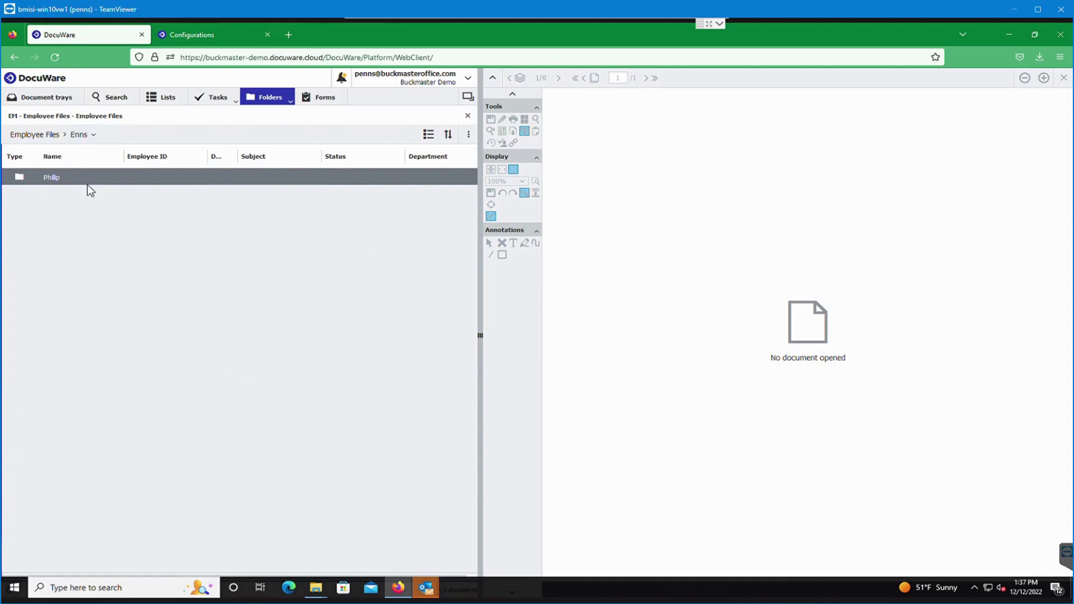
pyautogui.doubleClick(115, 178)
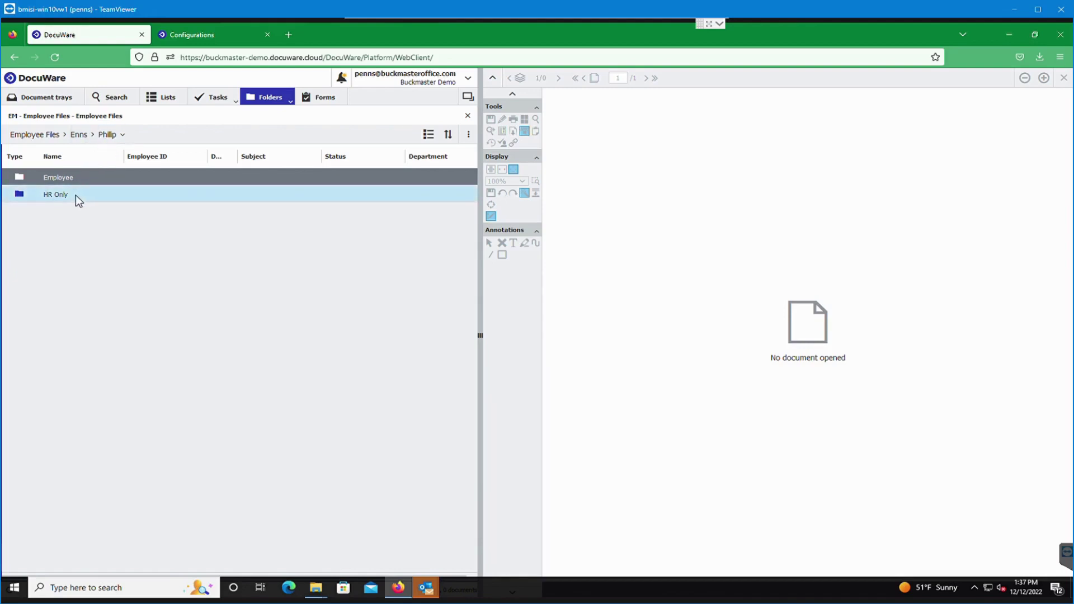
pyautogui.doubleClick(105, 196)
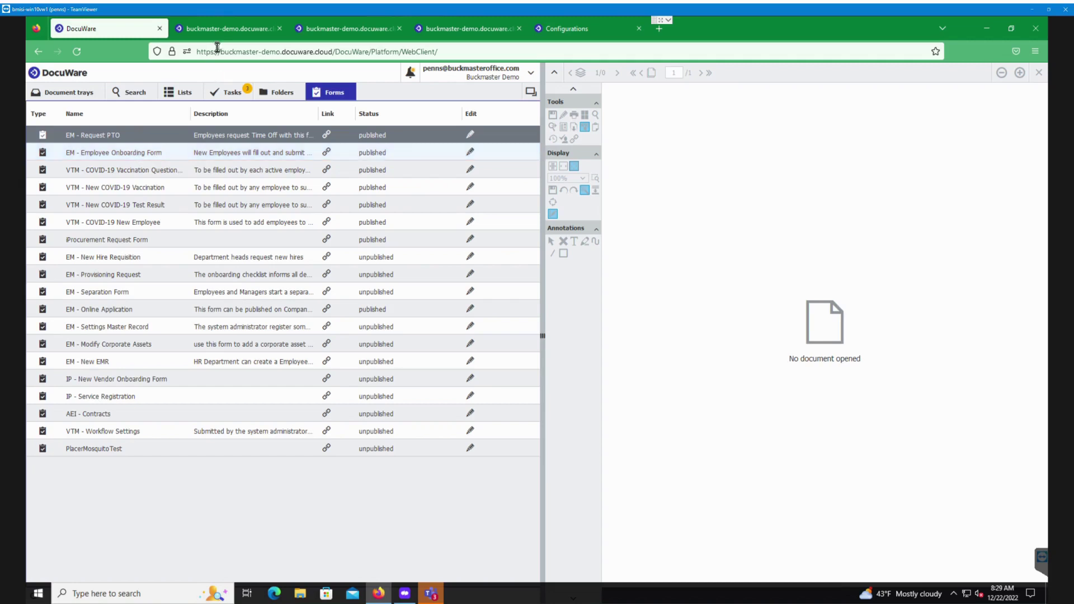
# Scroll the filled-in New Employee Enrollment form down to the signature and submit it.
pyautogui.click(225, 29)
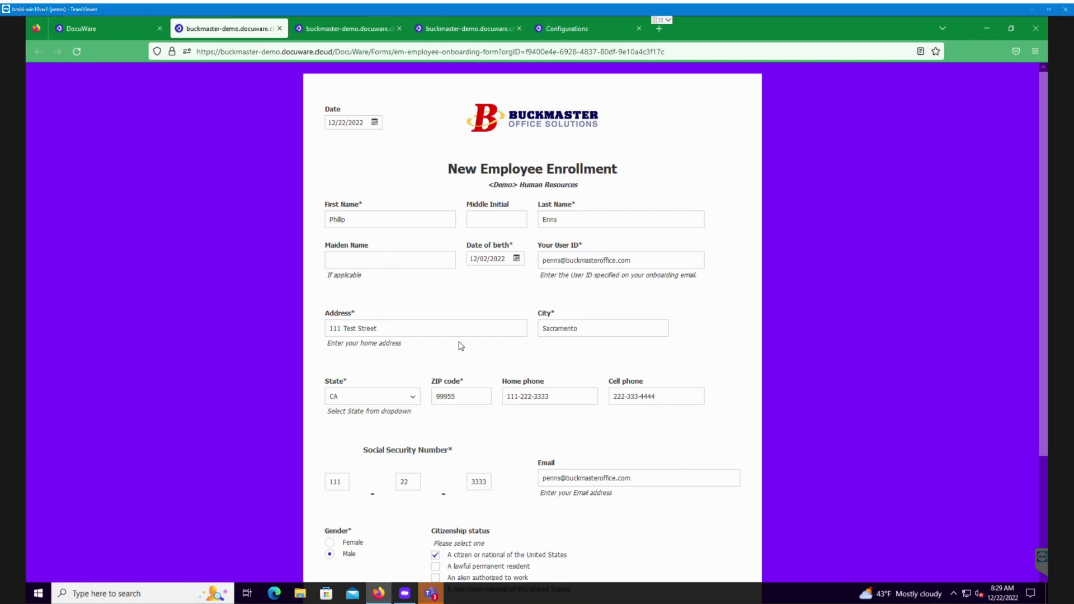
pyautogui.scroll(-3, 453, 345)
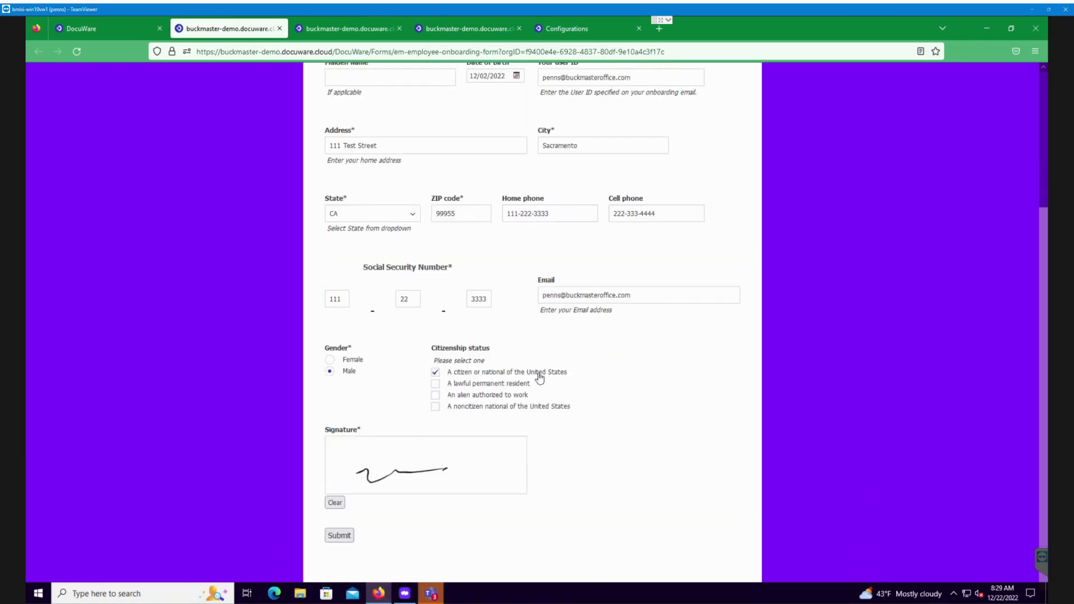
pyautogui.scroll(3, 537, 375)
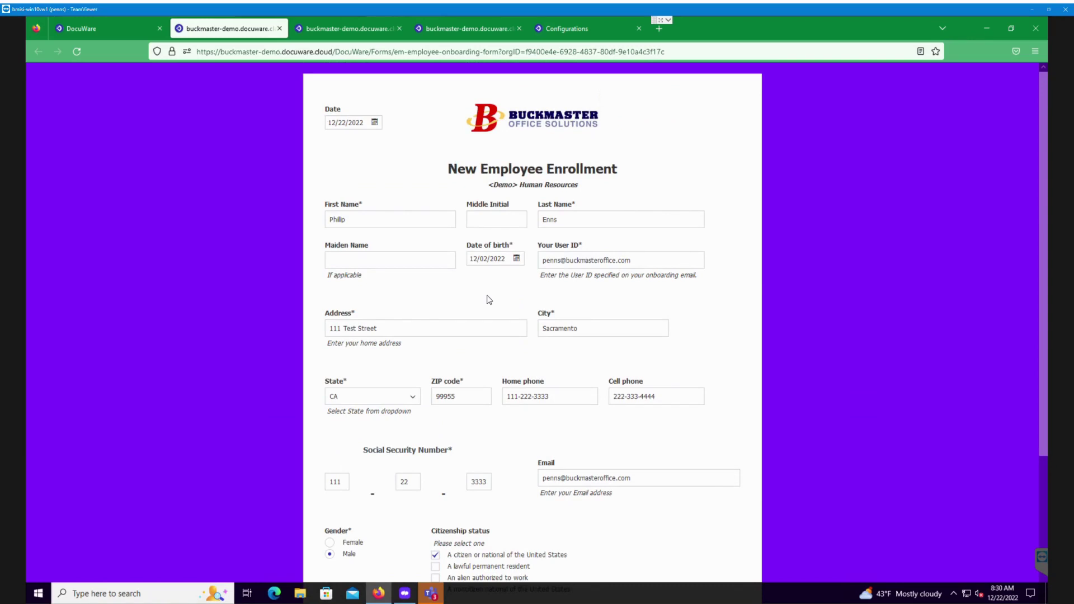
pyautogui.scroll(-2, 489, 300)
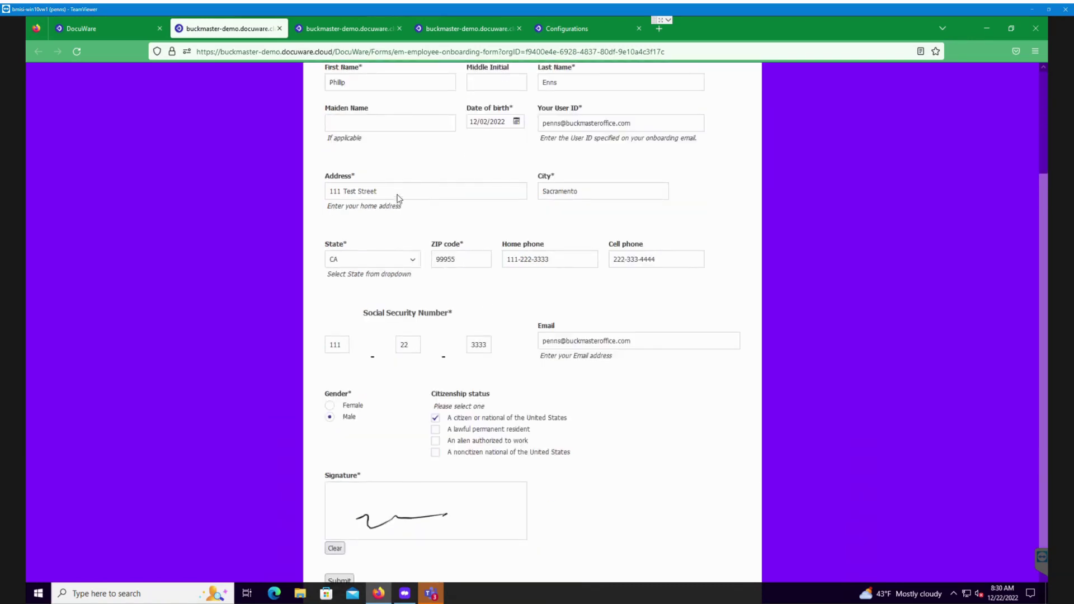
pyautogui.scroll(-1, 573, 405)
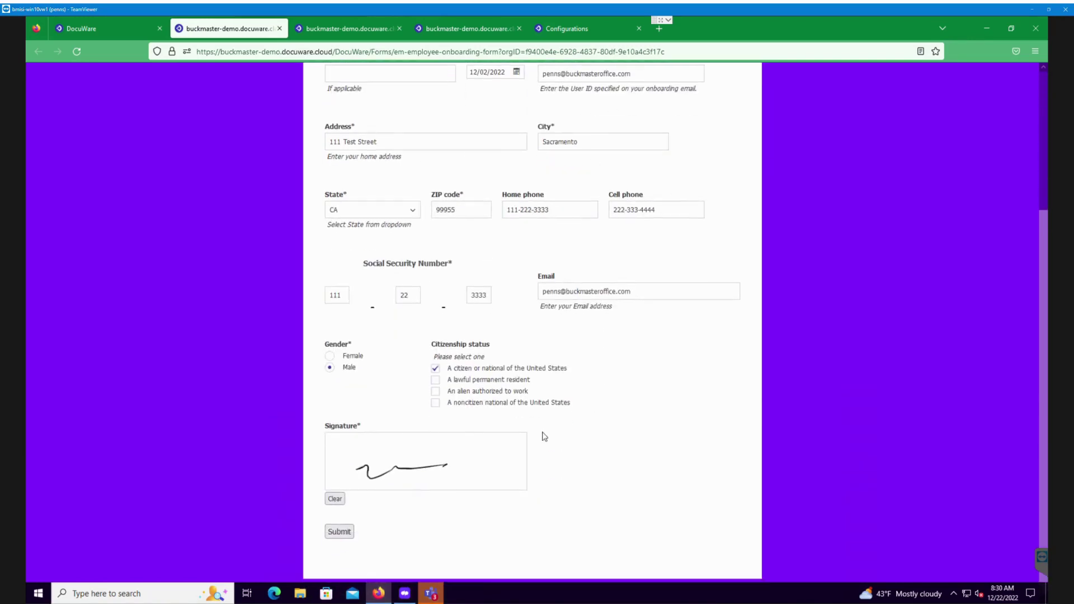
pyautogui.click(342, 532)
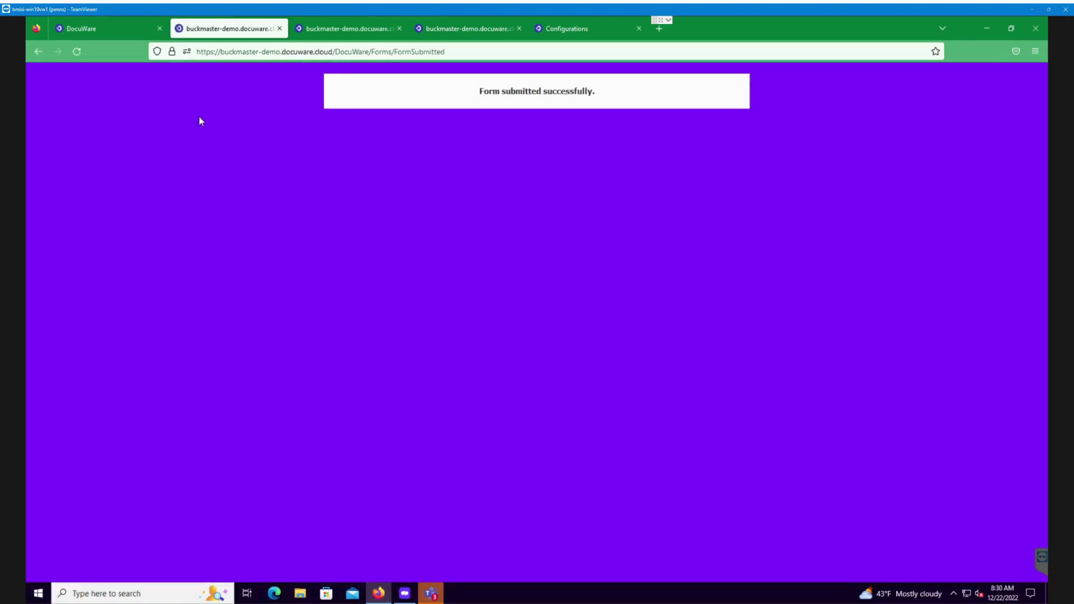
# Run an Employee Search in DocuWare for the employee's newly filed documents.
pyautogui.click(103, 26)
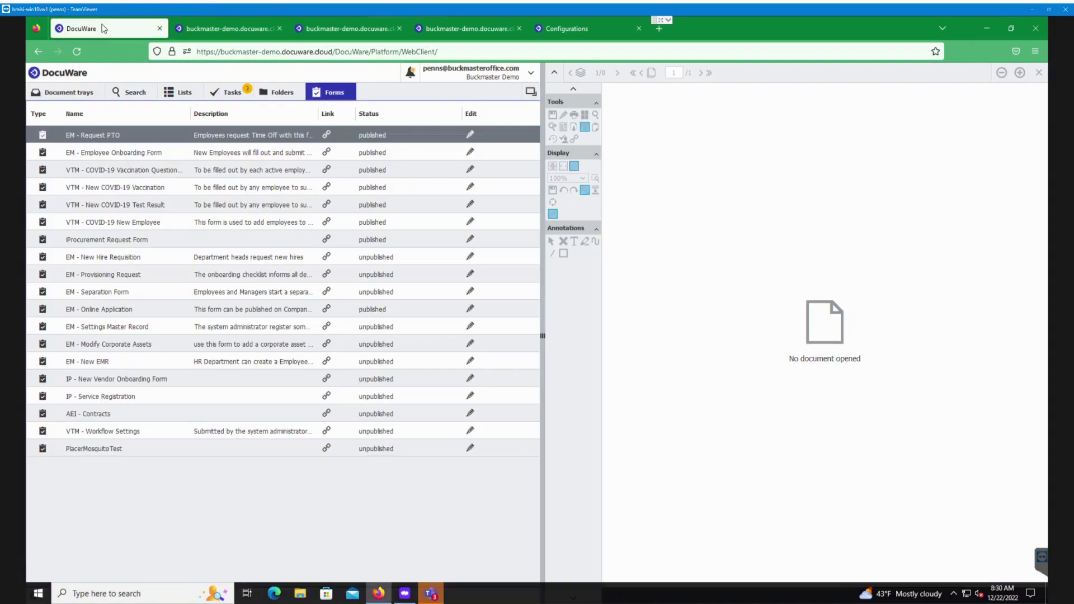
pyautogui.click(134, 95)
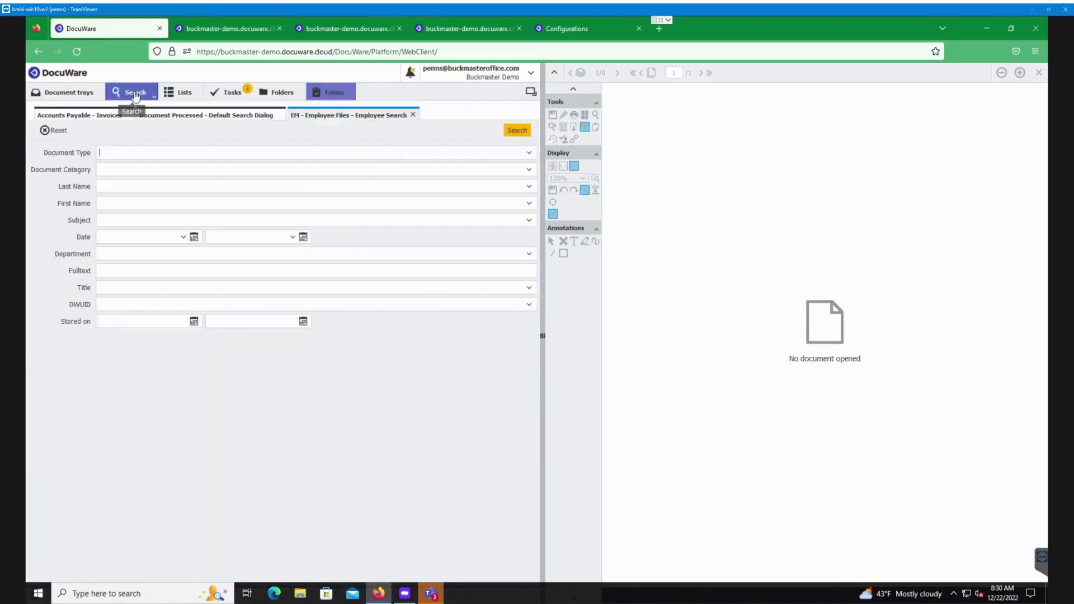
pyautogui.click(516, 130)
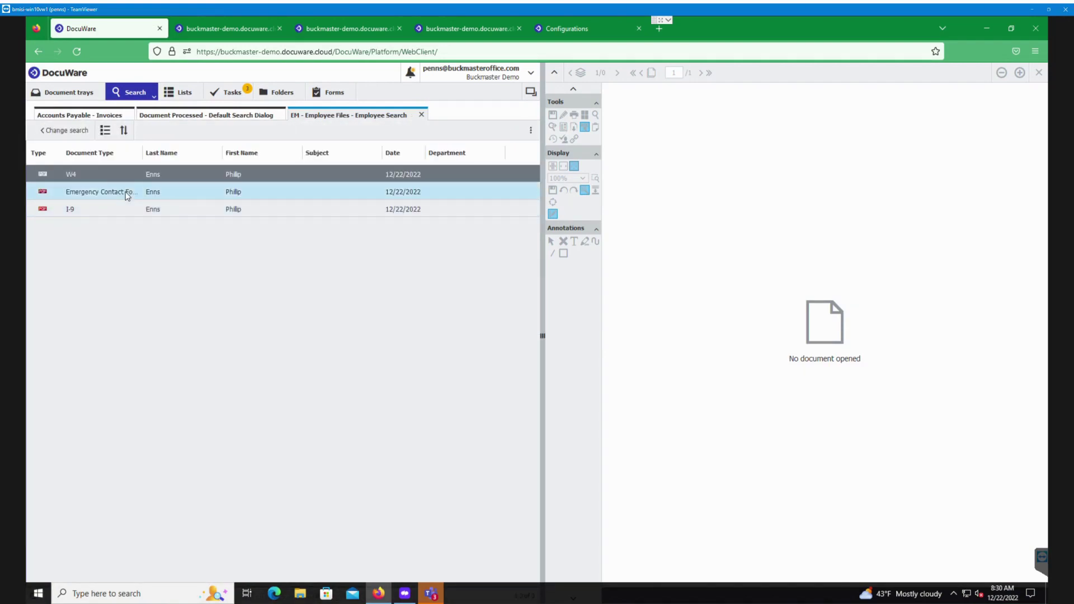
# Preview the I-9, Emergency Contact Form and W4 results, then return to Forms.
pyautogui.click(105, 213)
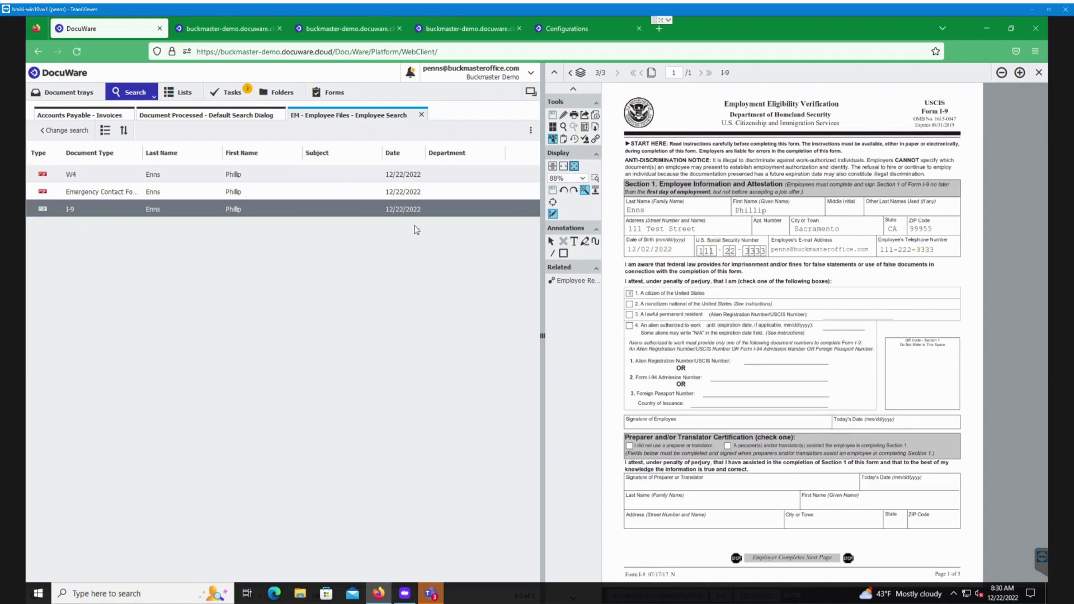
pyautogui.doubleClick(202, 192)
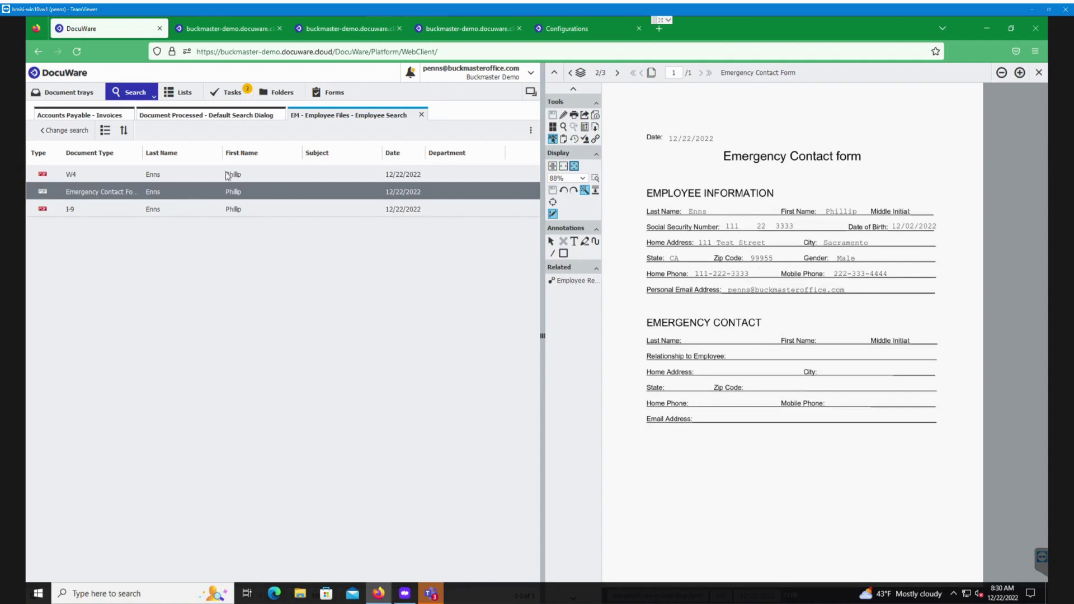
pyautogui.click(171, 175)
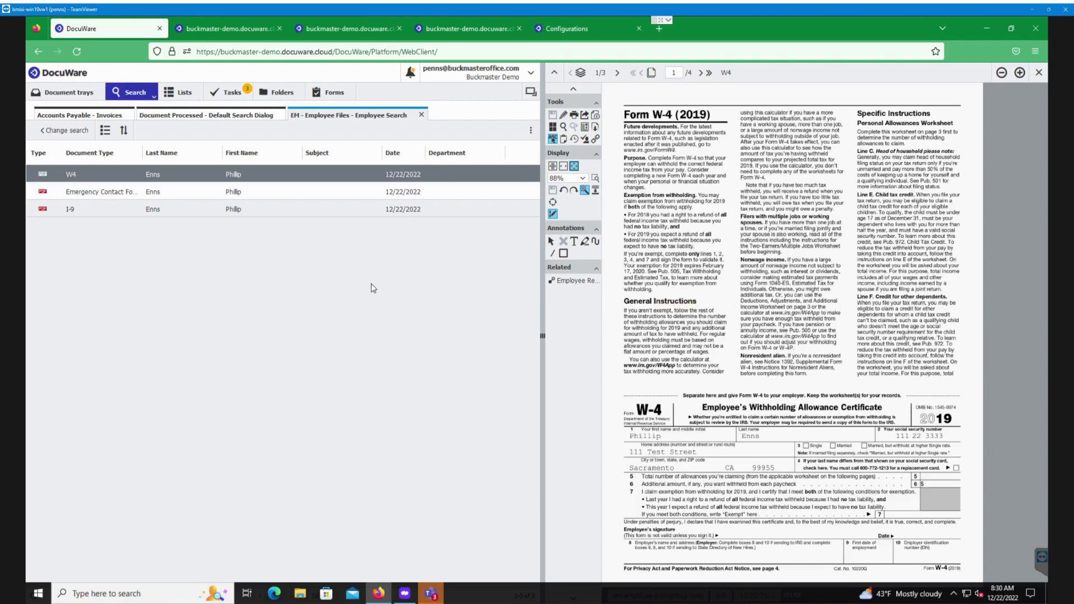
pyautogui.click(333, 93)
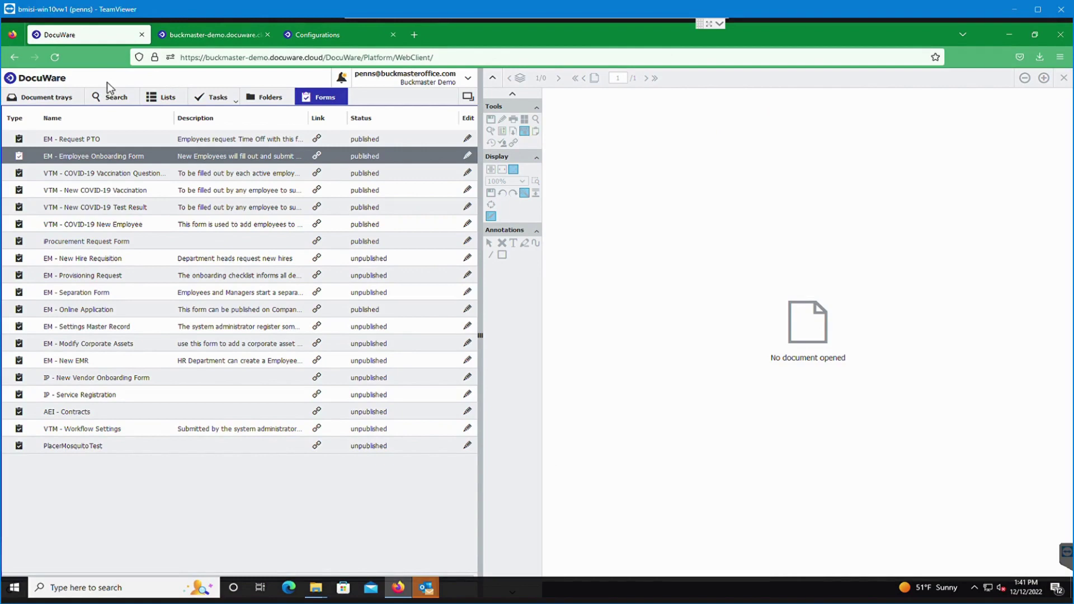
# Drag PO1.pdf from the PO_Invoice folder window onto the Purchase Orders tray.
pyautogui.click(53, 98)
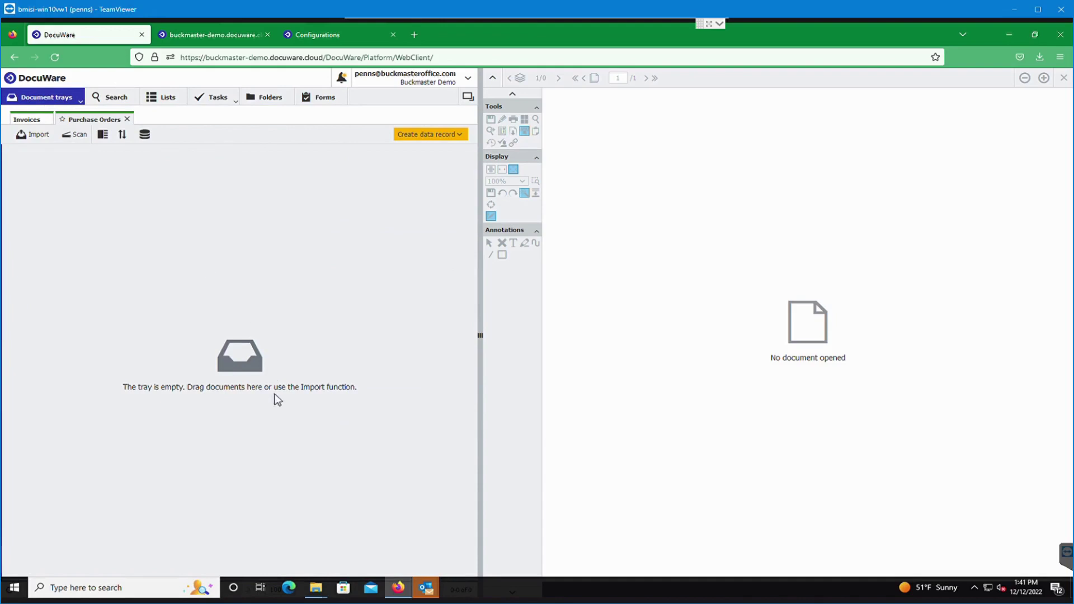
pyautogui.moveTo(313, 594)
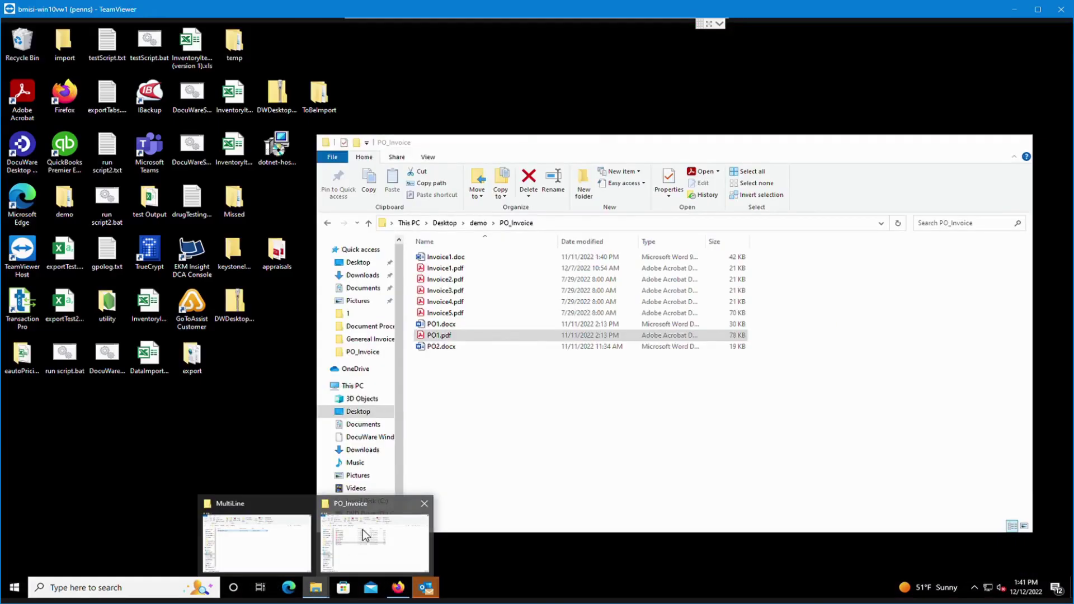
pyautogui.click(362, 529)
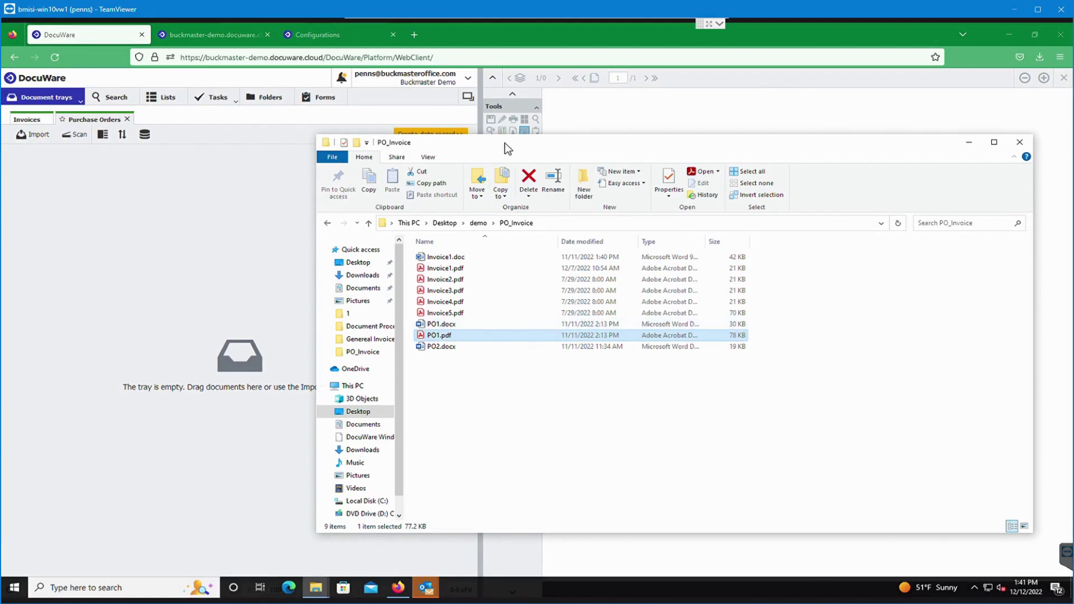
pyautogui.moveTo(506, 140); pyautogui.dragTo(719, 135)
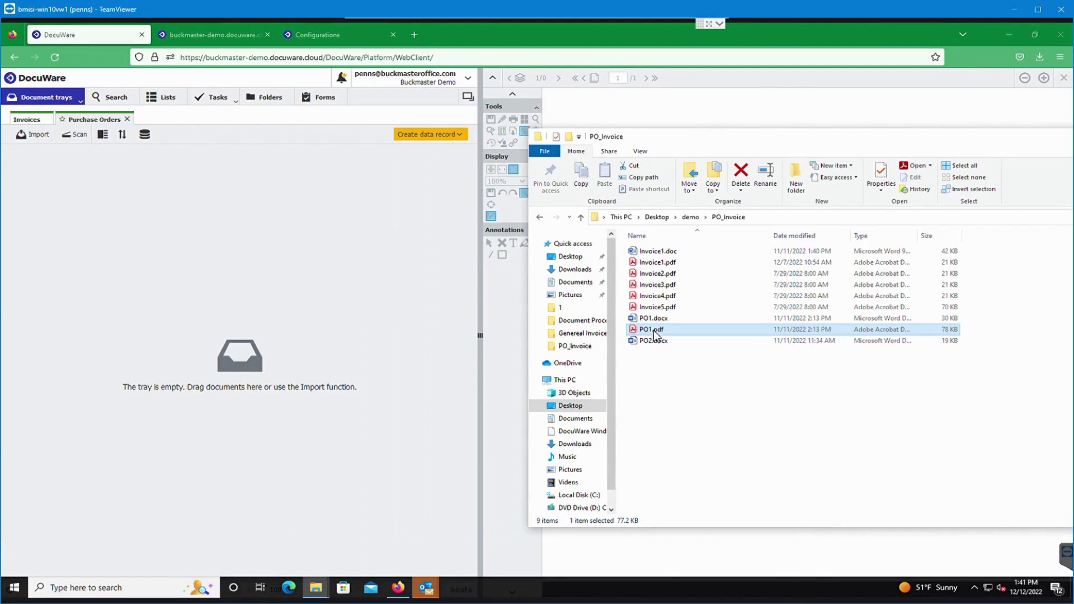
pyautogui.moveTo(652, 328); pyautogui.dragTo(283, 354)
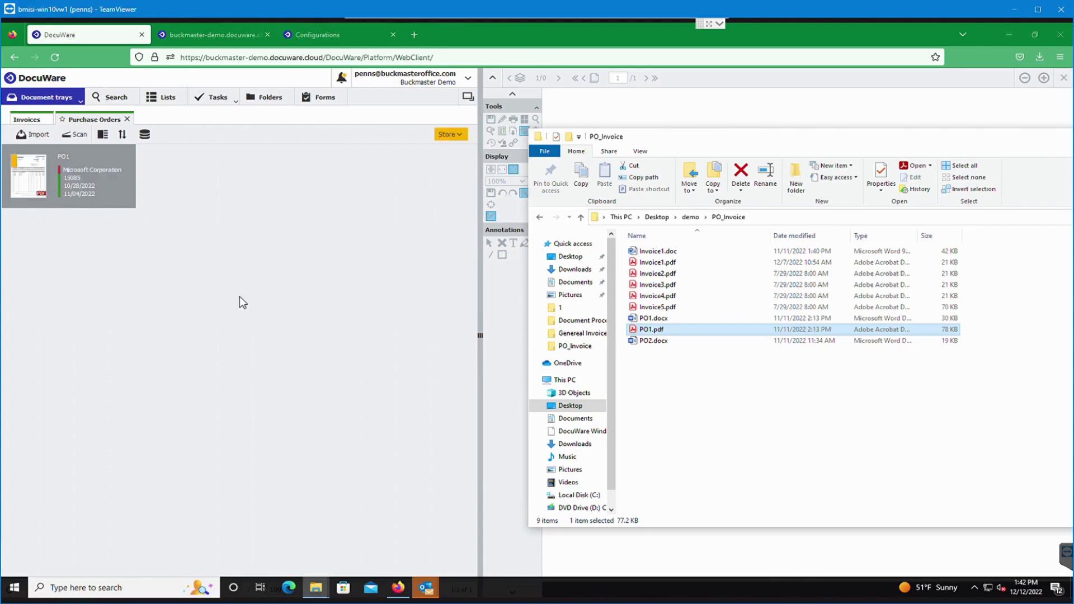
# Store PO1 as an Accounts Payable - Purchase Order using its auto-filled index fields.
pyautogui.click(462, 136)
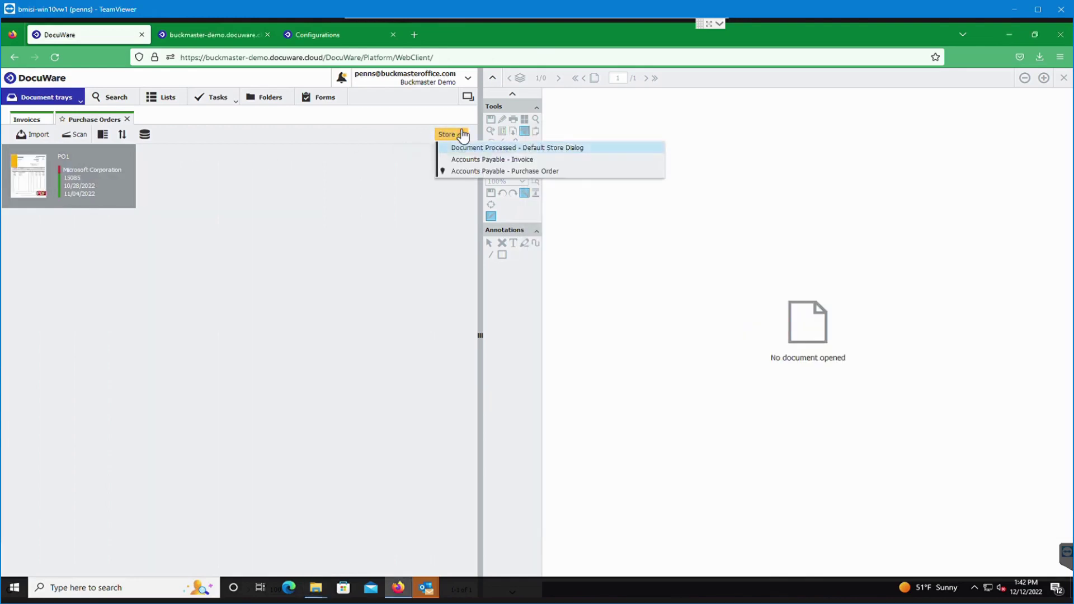
pyautogui.click(487, 172)
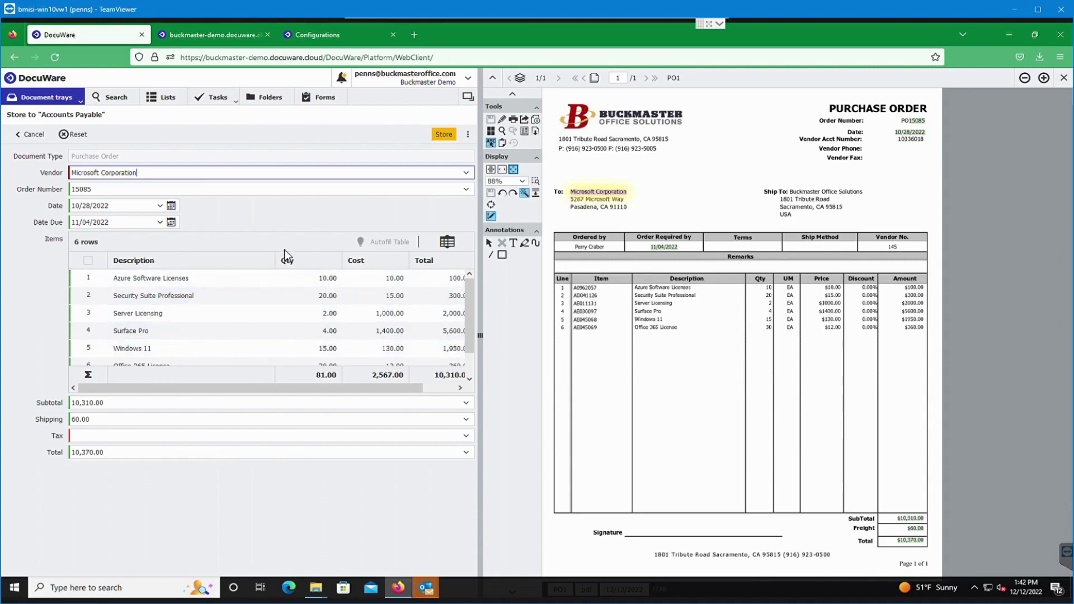
pyautogui.click(445, 134)
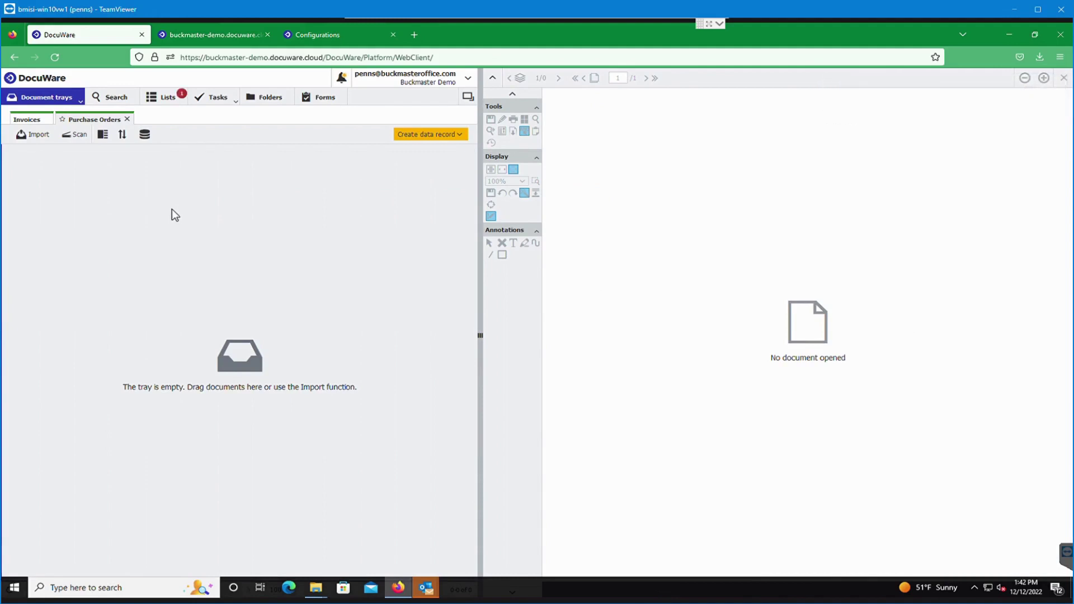
# Check order 15085 in the PO - Pending PO's list, then return to the document trays.
pyautogui.click(167, 100)
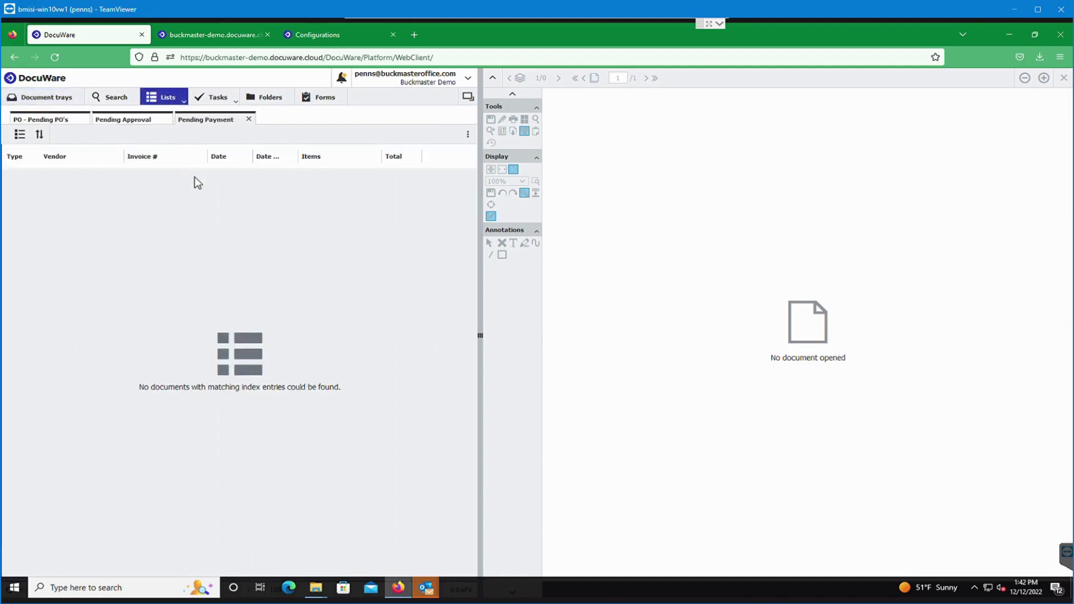
pyautogui.click(56, 120)
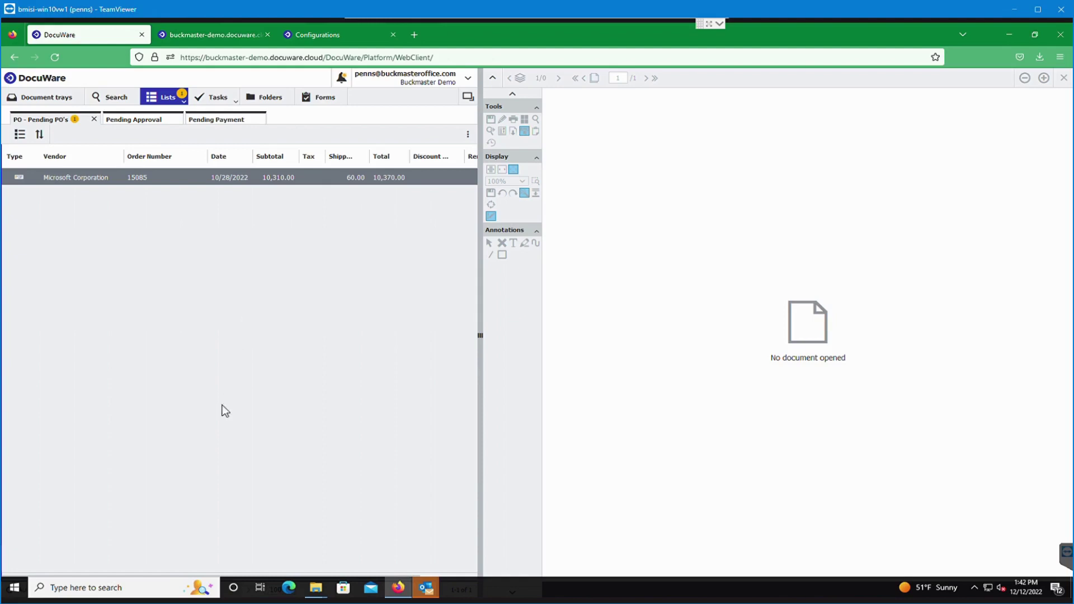
pyautogui.click(62, 99)
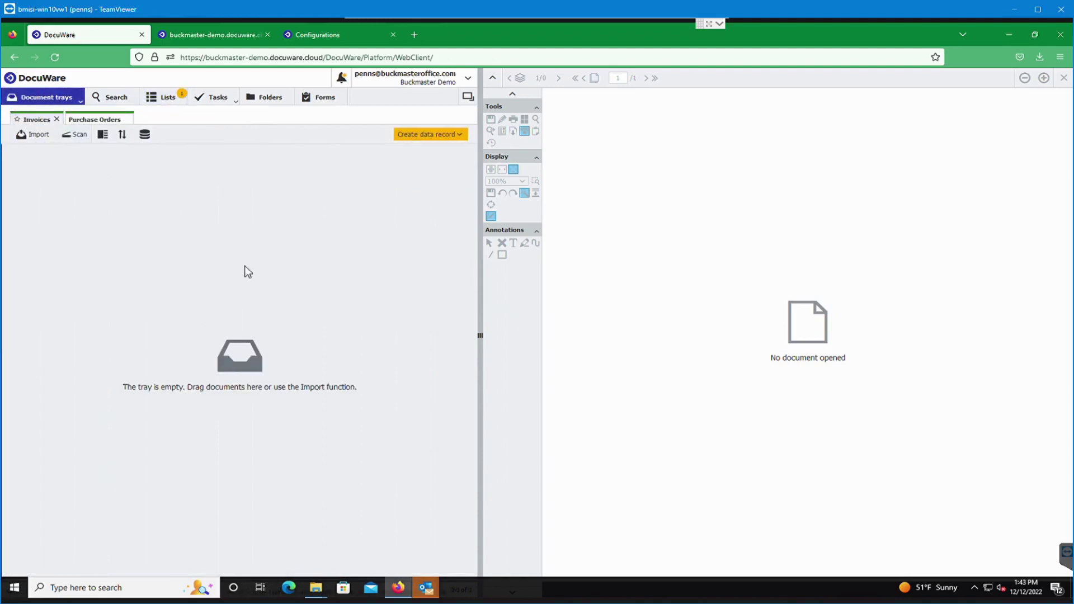
# Drag Invoice1.pdf from the PO_Invoice folder window into the Invoices tray.
pyautogui.moveTo(329, 588)
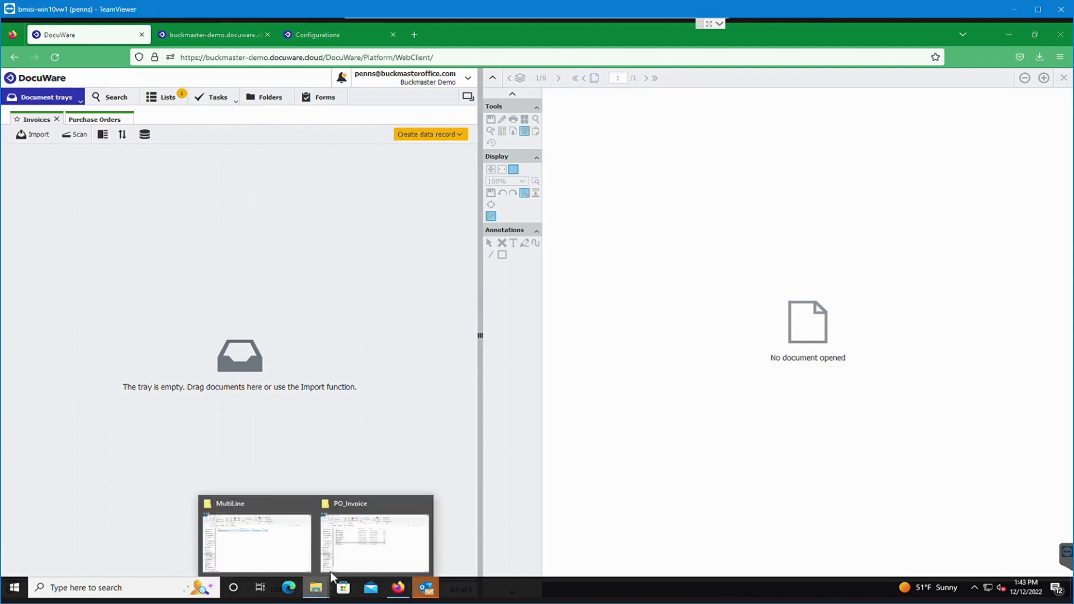
pyautogui.click(360, 544)
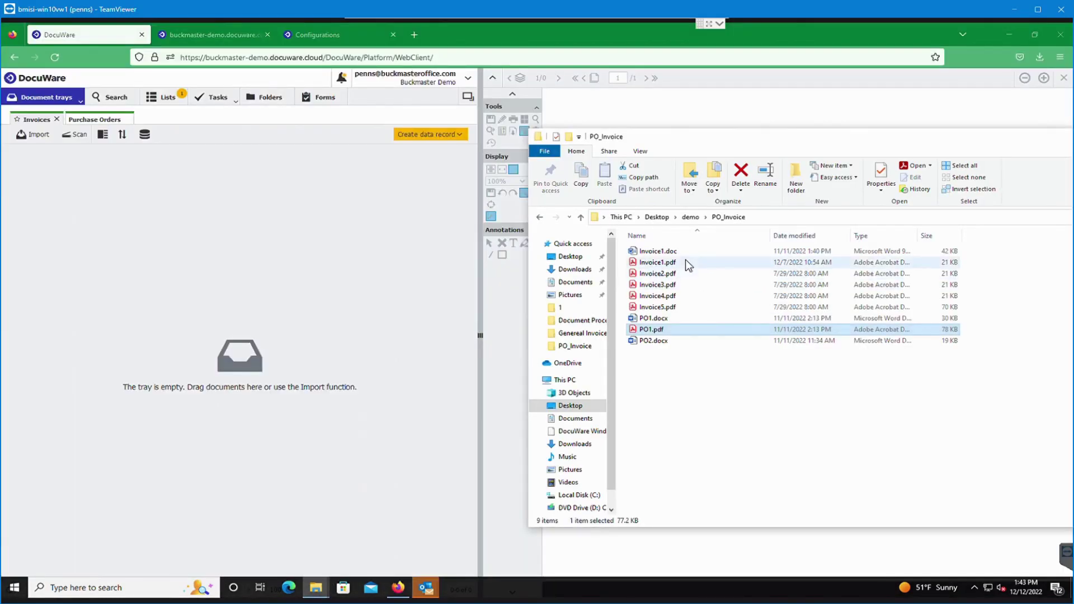
pyautogui.moveTo(685, 260); pyautogui.dragTo(277, 348)
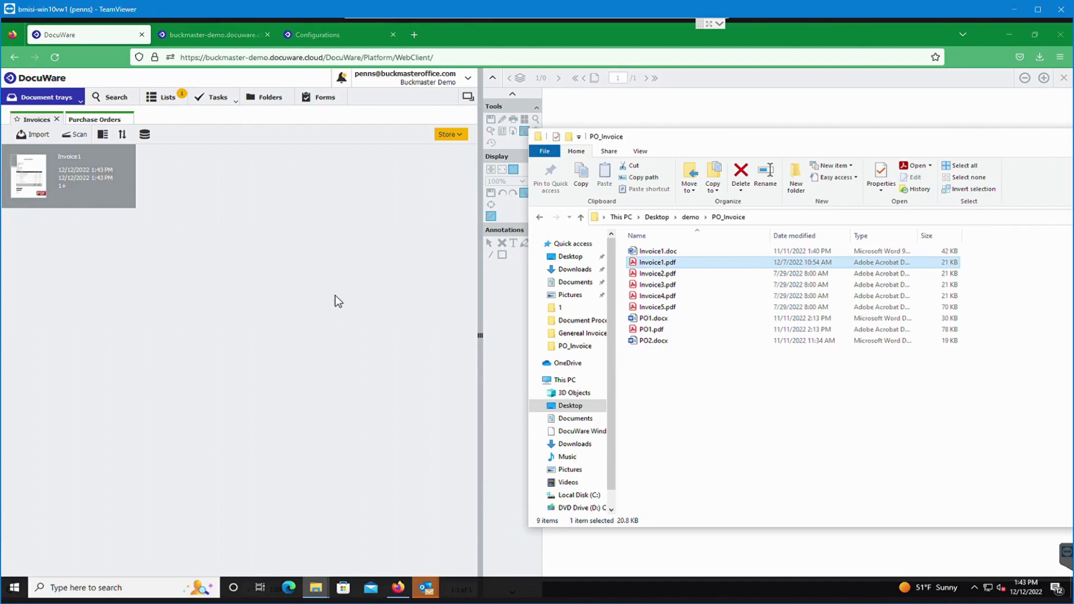
pyautogui.click(33, 136)
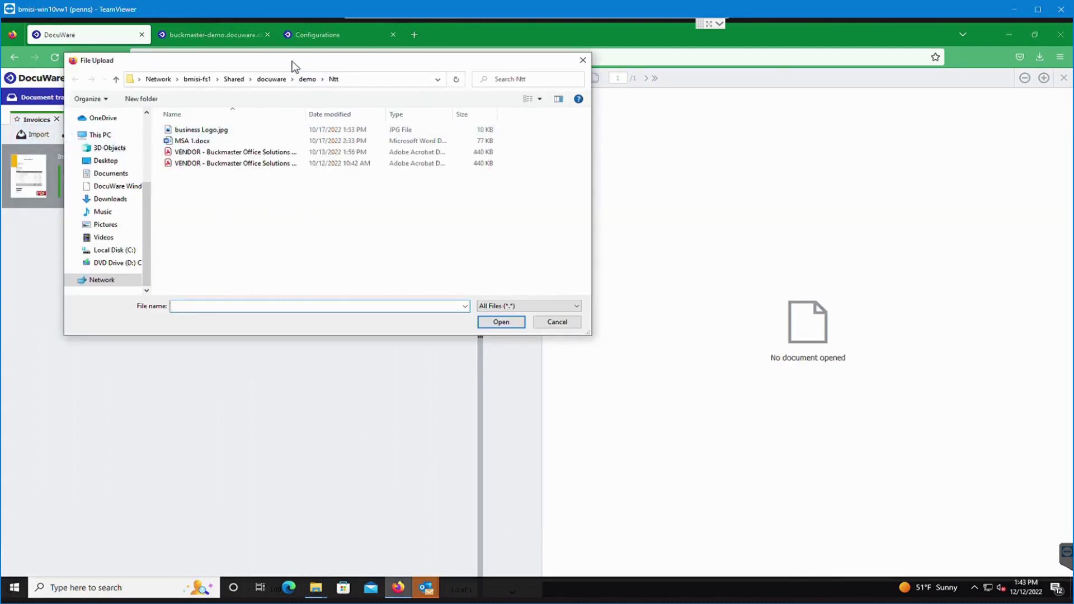
pyautogui.moveTo(293, 62); pyautogui.dragTo(359, 99)
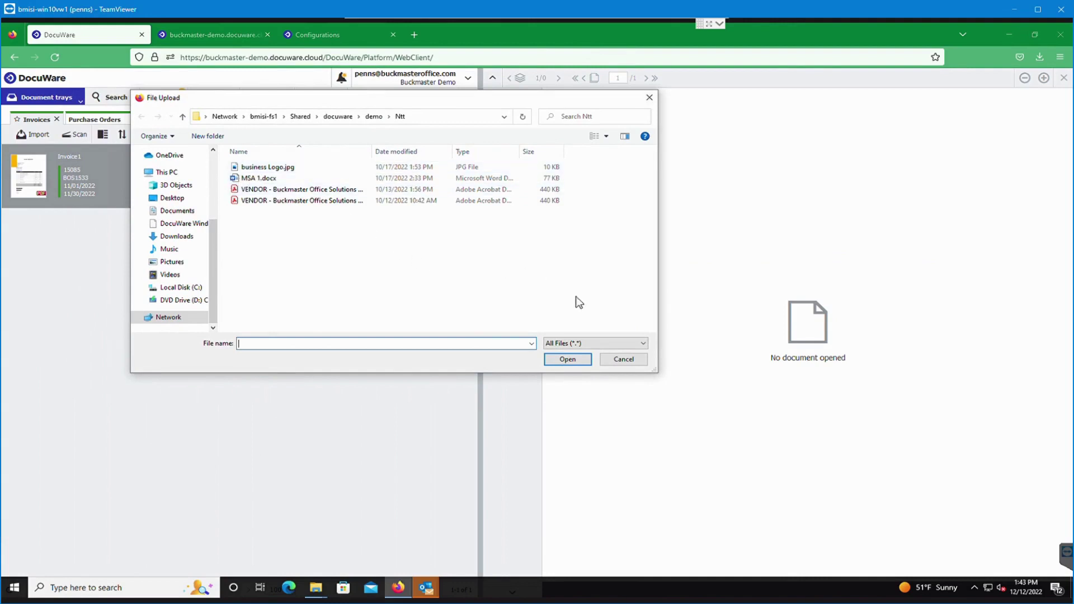
pyautogui.click(622, 359)
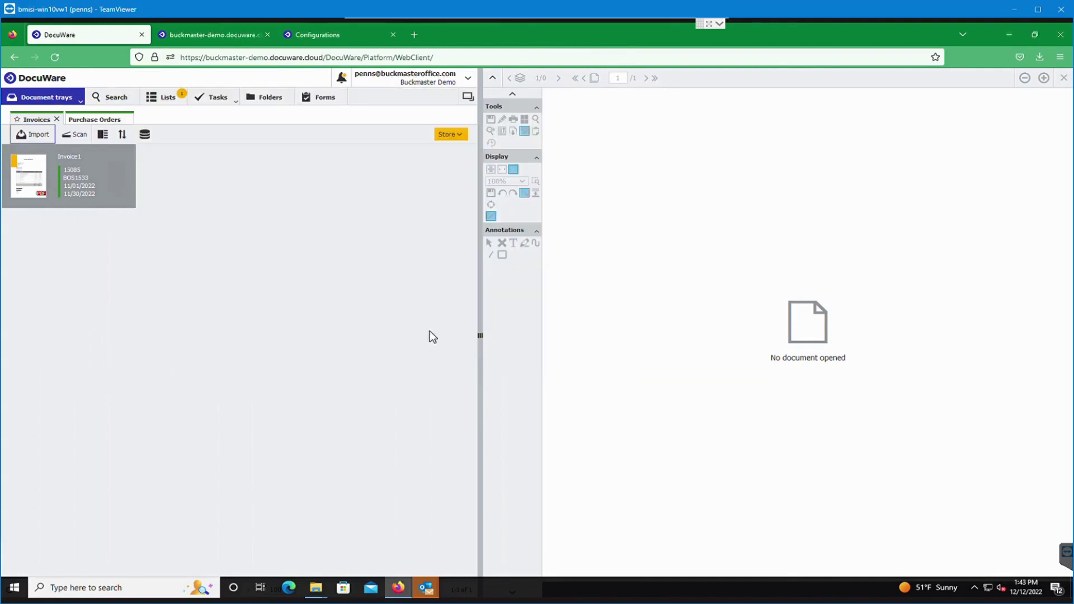
pyautogui.moveTo(437, 588)
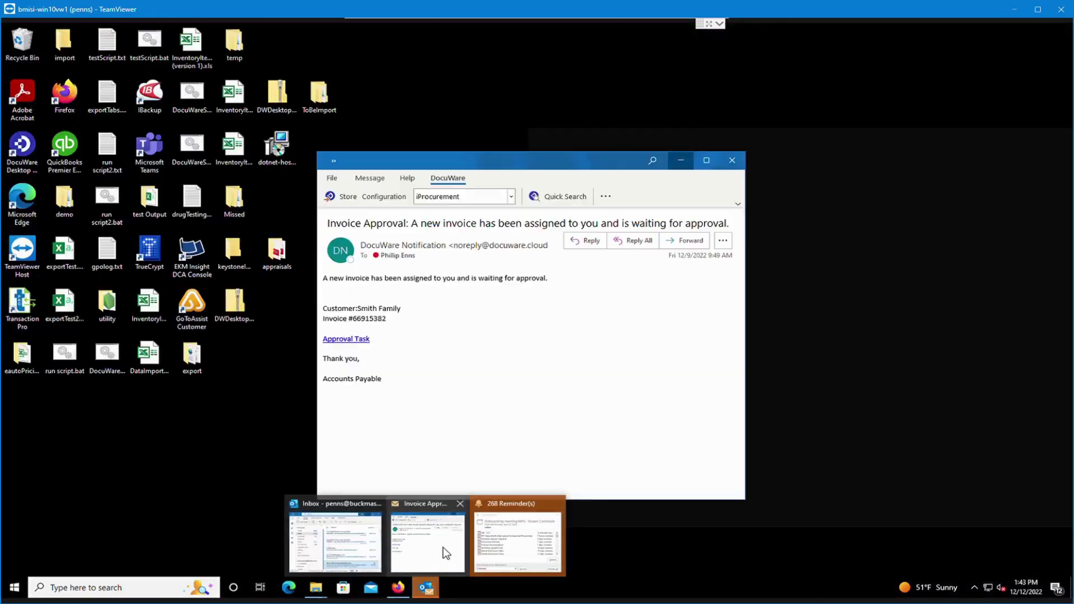
pyautogui.click(443, 547)
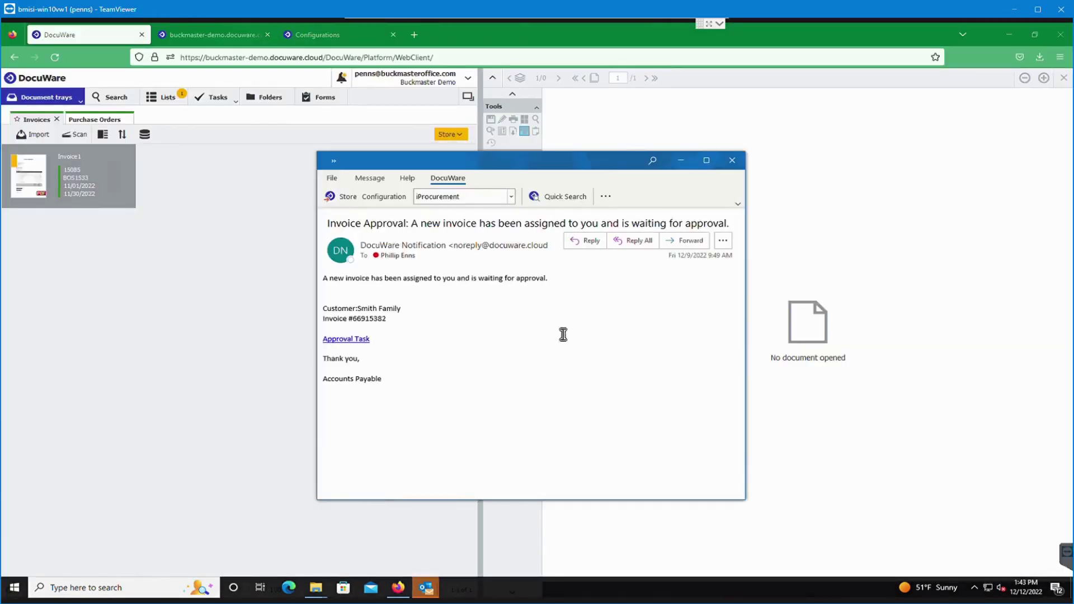
pyautogui.moveTo(528, 160); pyautogui.dragTo(475, 159)
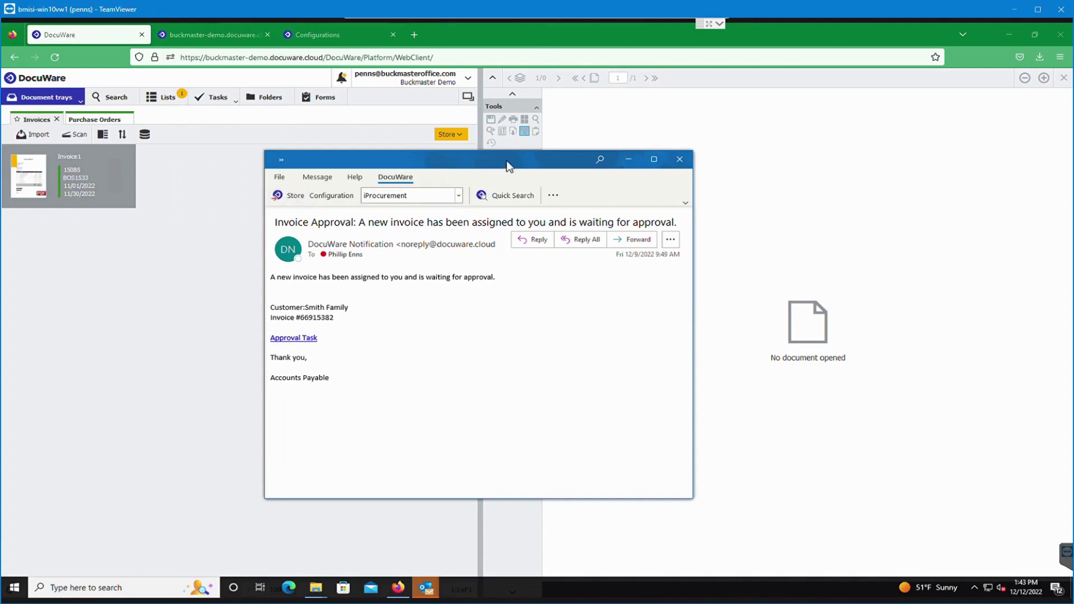
pyautogui.moveTo(508, 165); pyautogui.dragTo(515, 166)
pyautogui.click(686, 160)
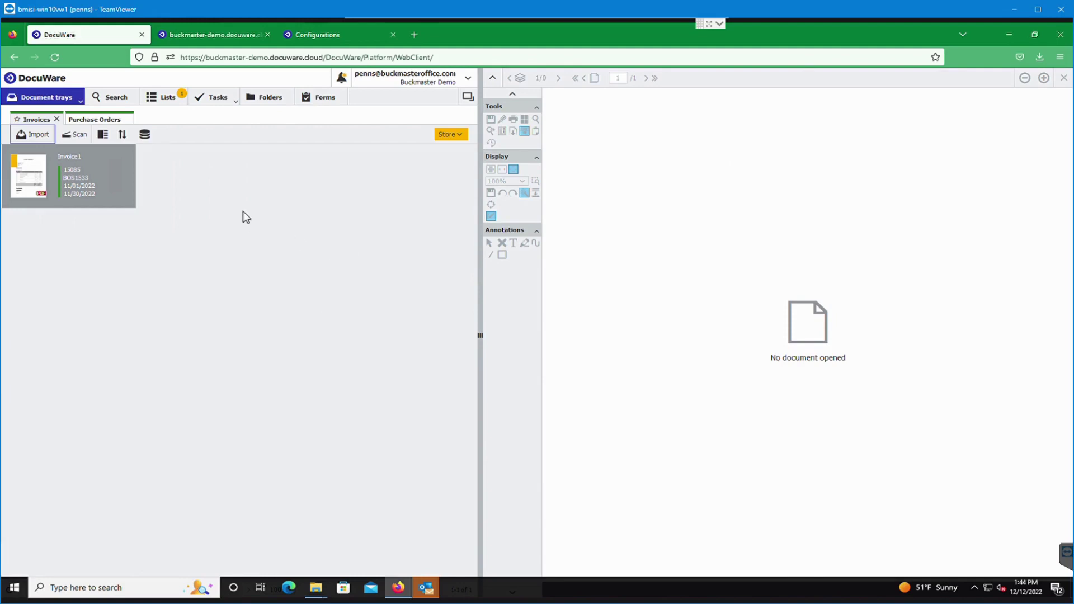
# Open Invoice1 (BOS1533) in the viewer, toggle the page overview, and start a full-text search.
pyautogui.moveTo(243, 210); pyautogui.dragTo(66, 169)
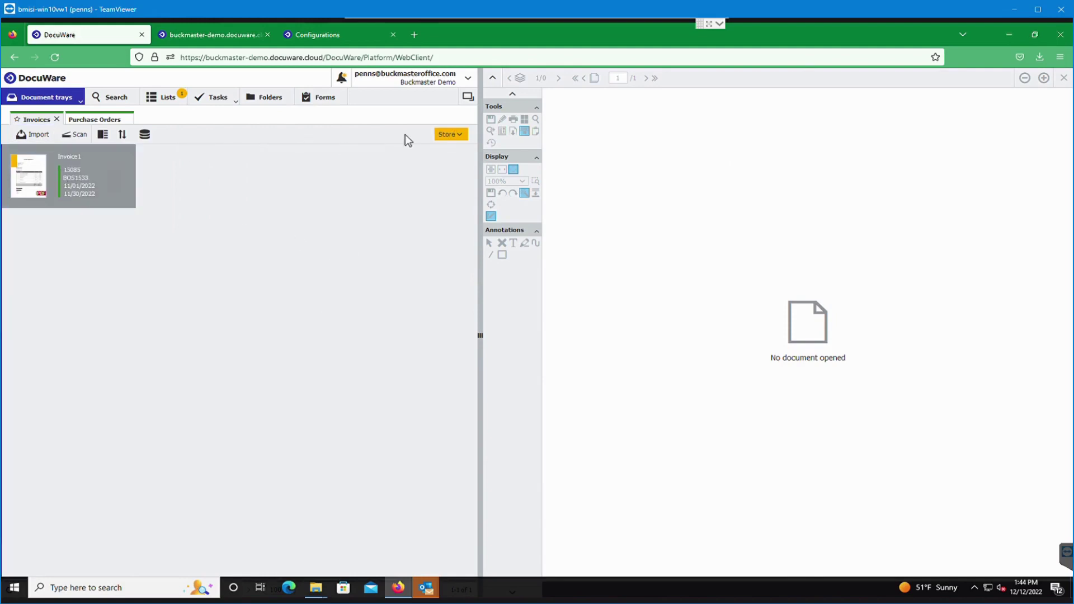
pyautogui.doubleClick(82, 172)
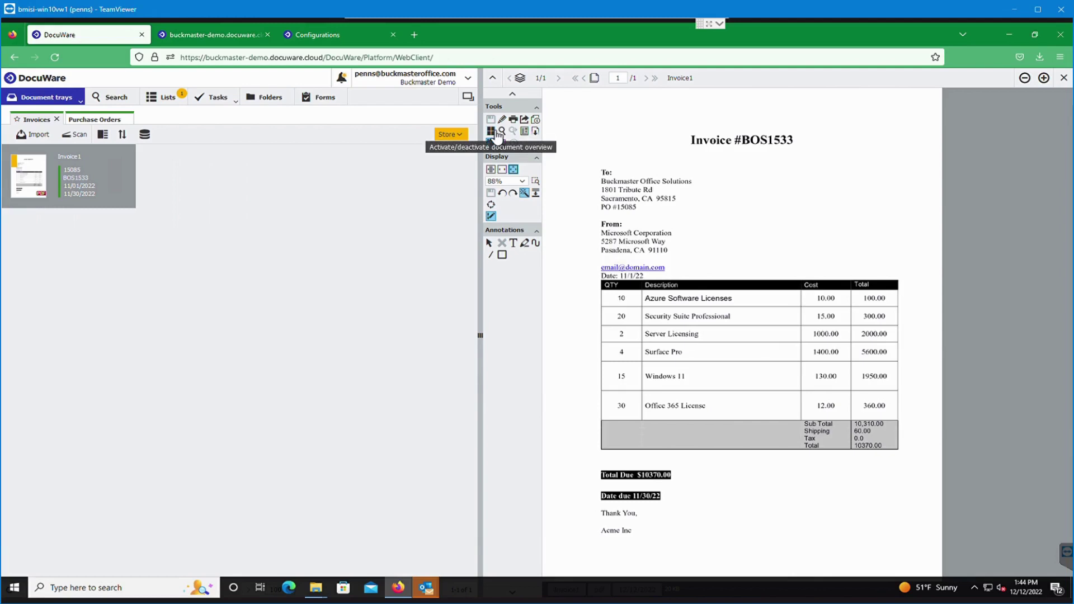
pyautogui.click(496, 133)
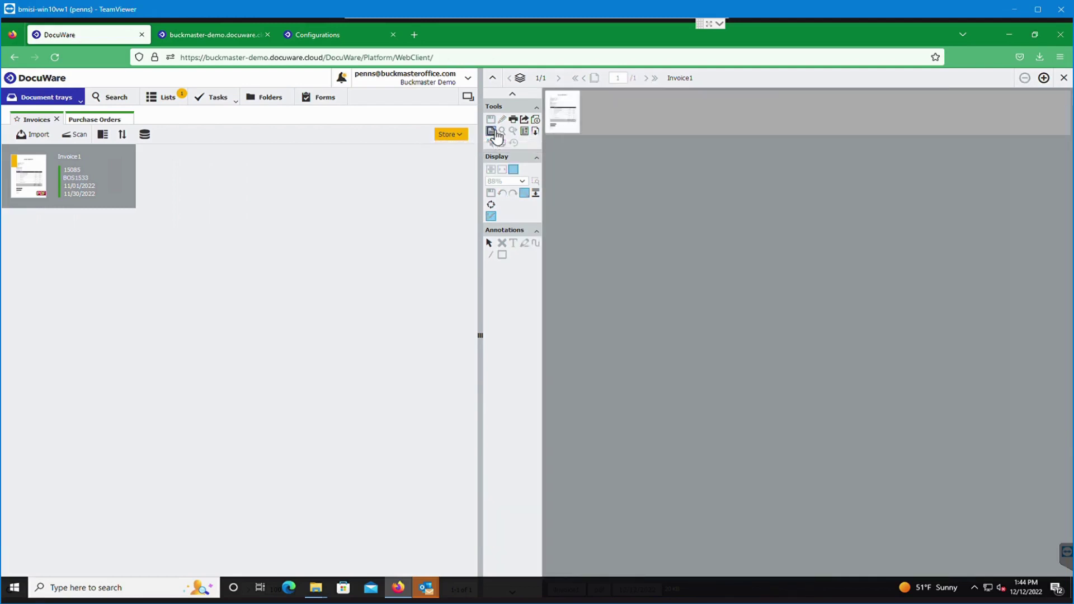
pyautogui.click(496, 134)
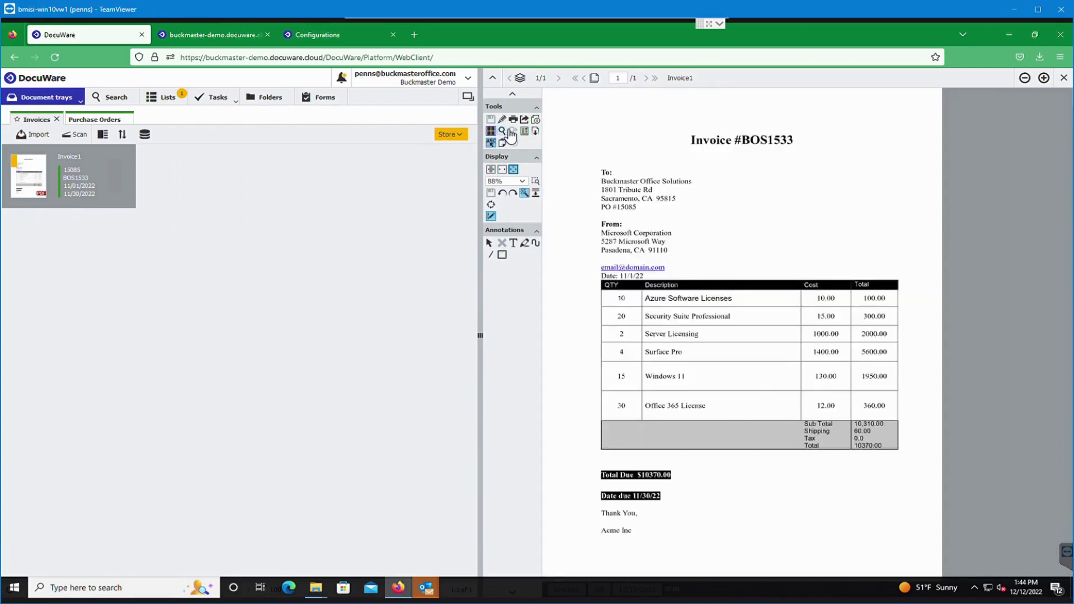
pyautogui.click(505, 130)
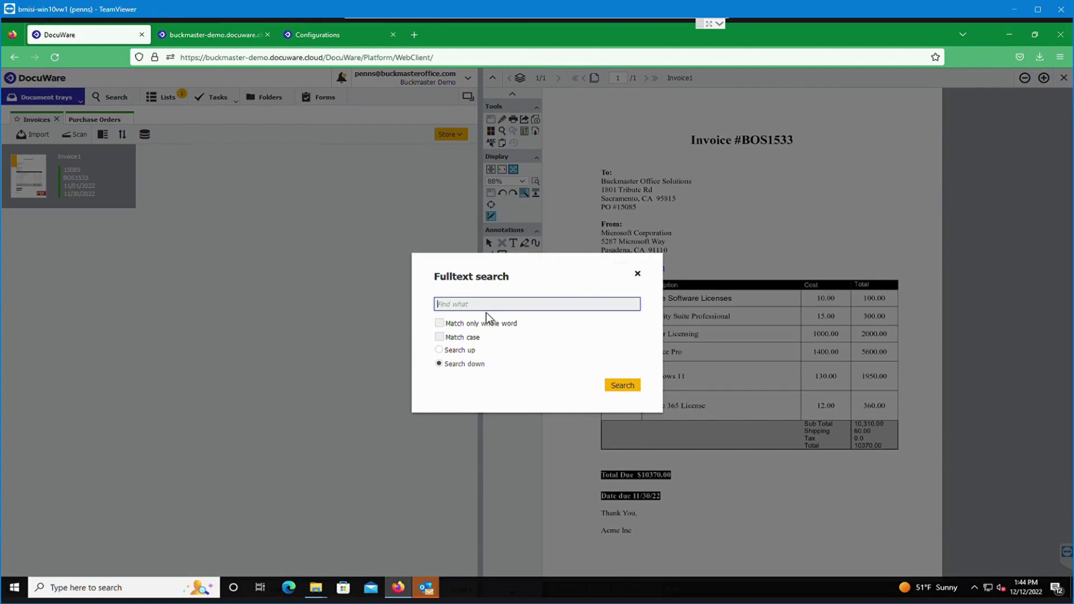
# Search Invoice #BOS1533 for the word 'due'.
pyautogui.write('due')
pyautogui.press('Return')
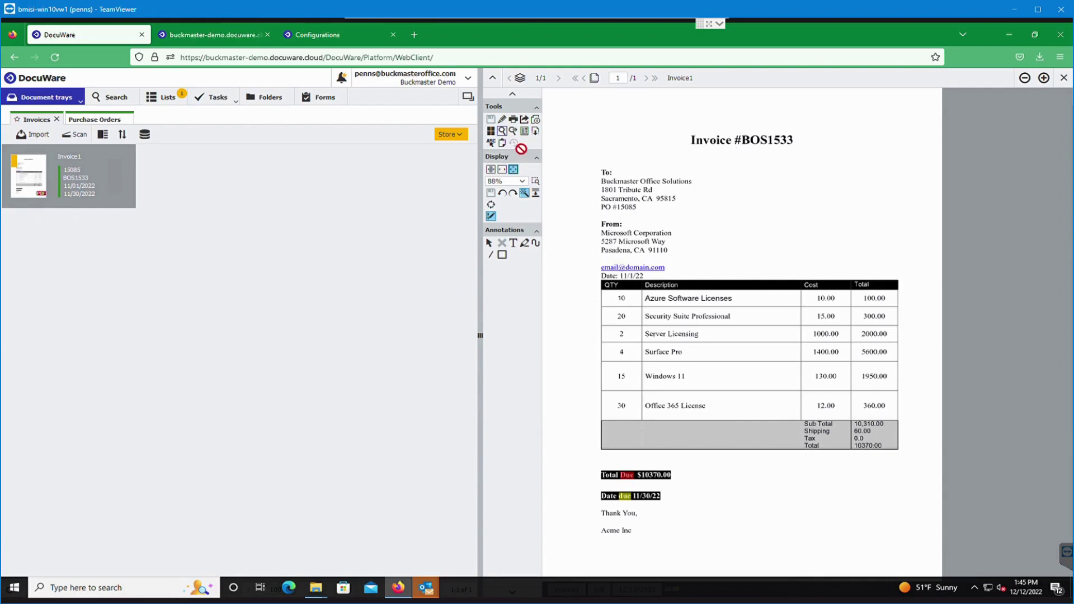
pyautogui.click(492, 173)
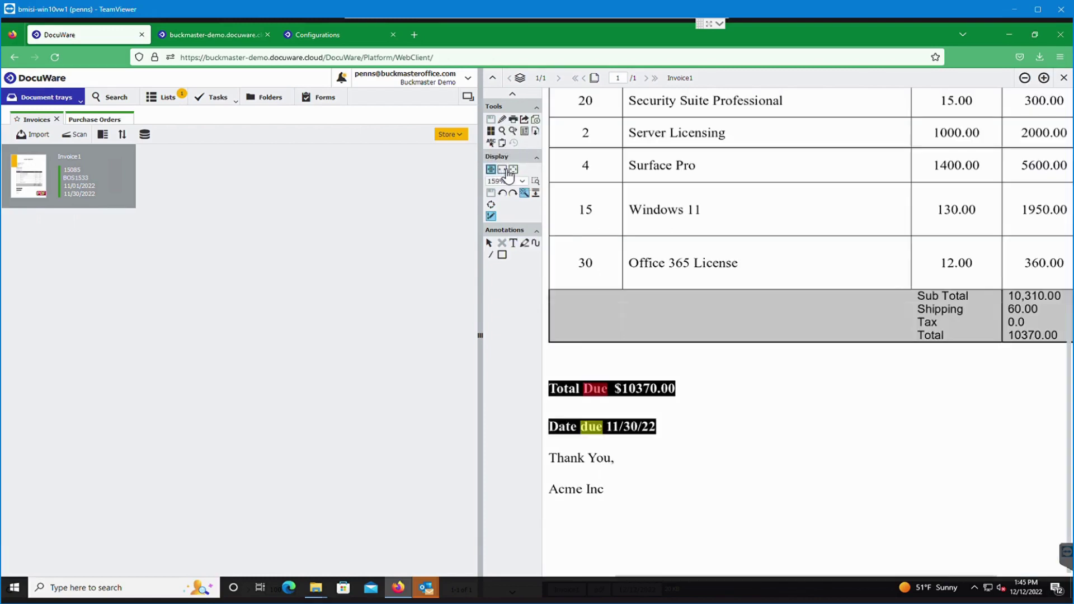
pyautogui.click(503, 170)
pyautogui.click(518, 169)
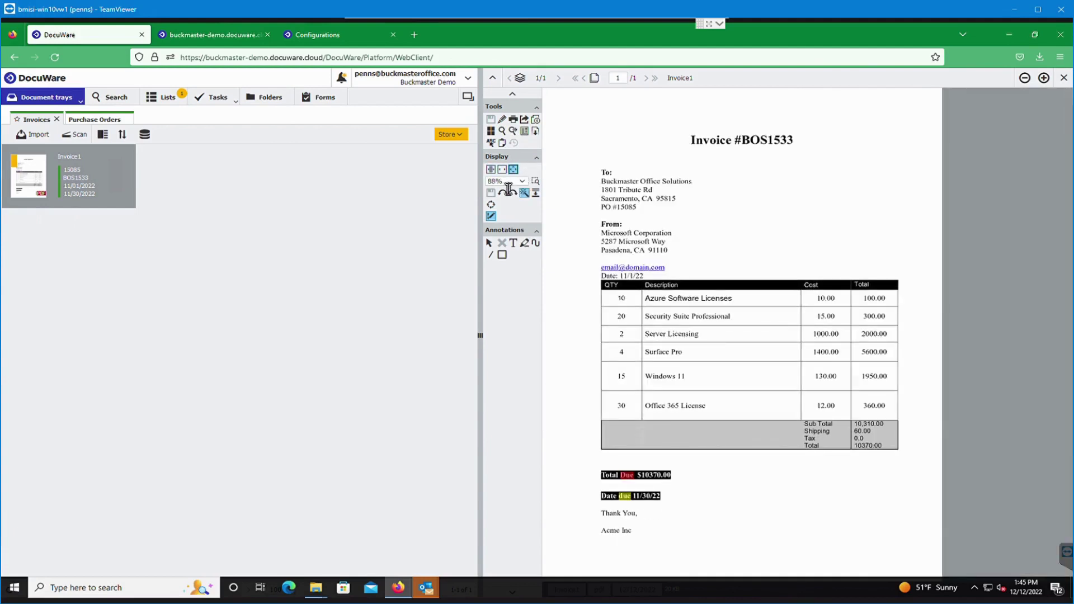
pyautogui.click(522, 182)
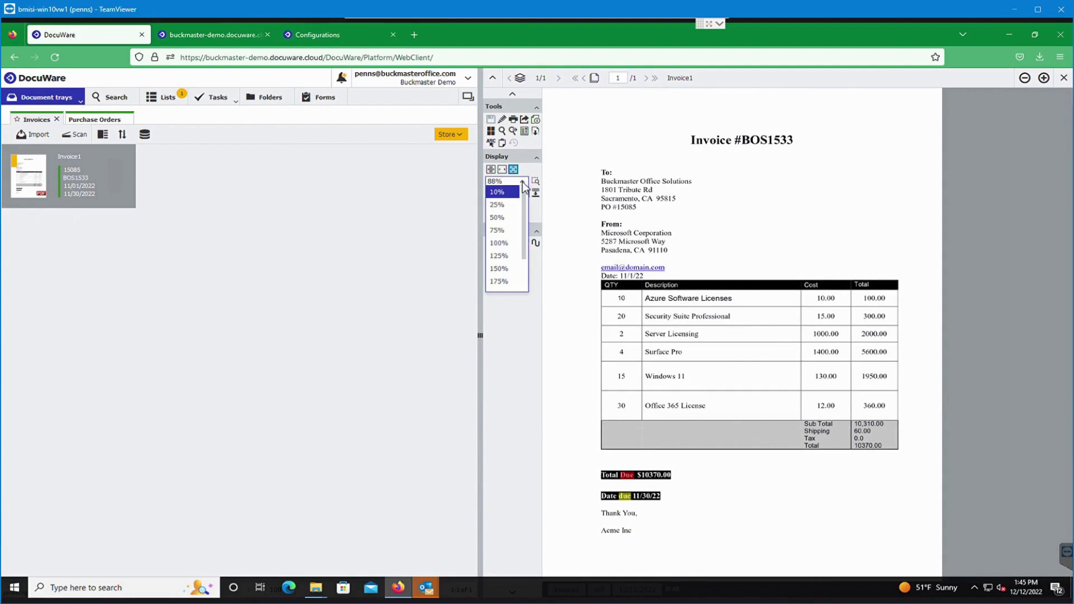
pyautogui.click(522, 183)
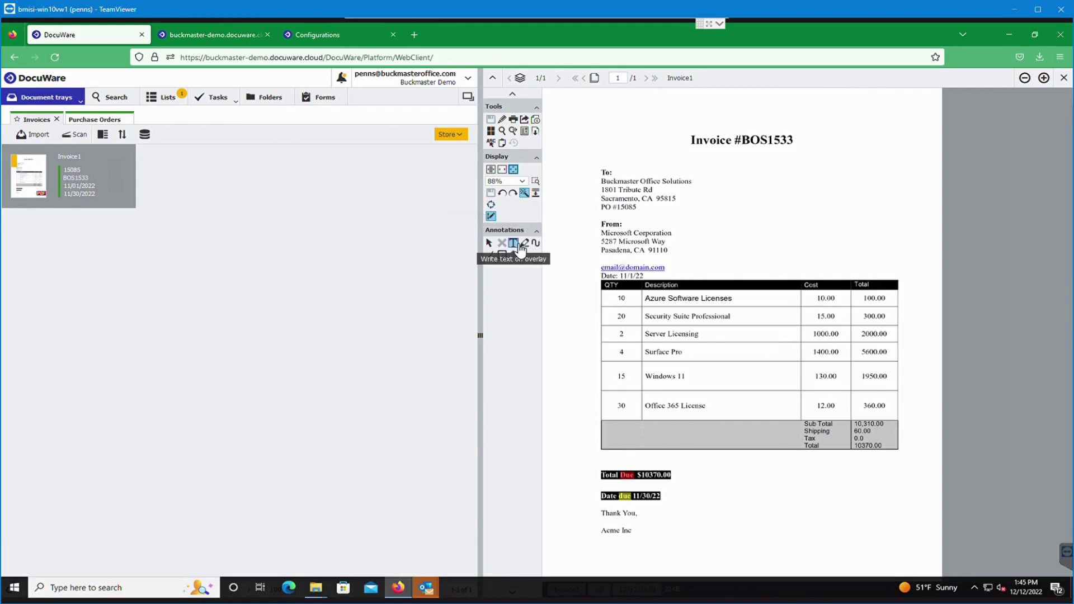
# Add a 'Some test text here' text annotation right of the To address.
pyautogui.click(513, 244)
pyautogui.moveTo(740, 171)
pyautogui.mouseDown()
pyautogui.moveTo(745, 201)
pyautogui.moveTo(845, 212)
pyautogui.mouseUp()
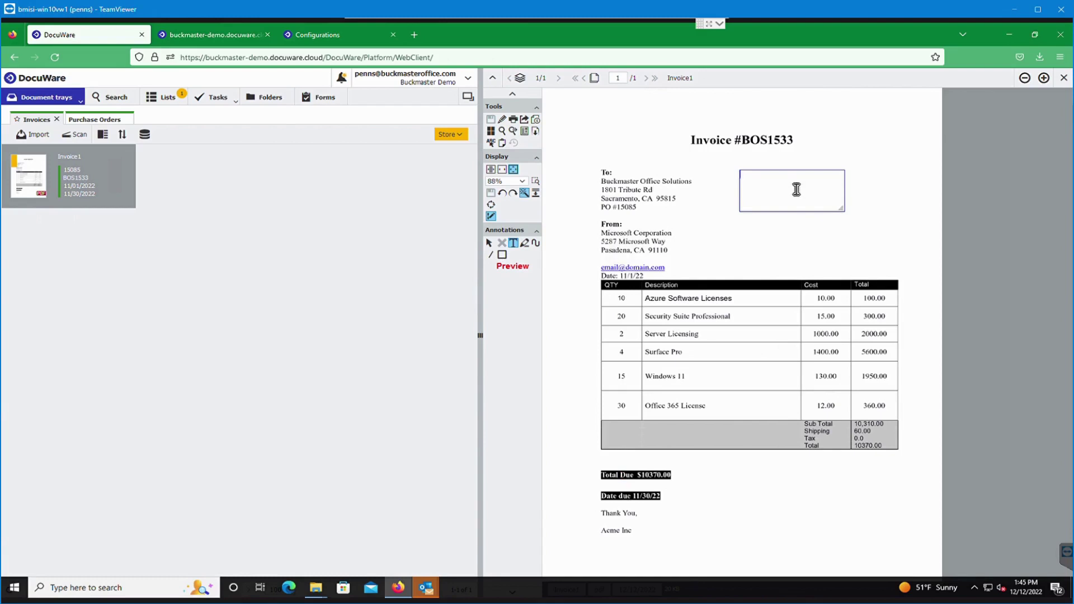
pyautogui.write('Some test text here')
pyautogui.click(489, 243)
# Move the test annotation above the Total column, then delete it.
pyautogui.moveTo(773, 180)
pyautogui.mouseDown()
pyautogui.moveTo(781, 216)
pyautogui.moveTo(886, 275)
pyautogui.mouseUp()
pyautogui.click(794, 212)
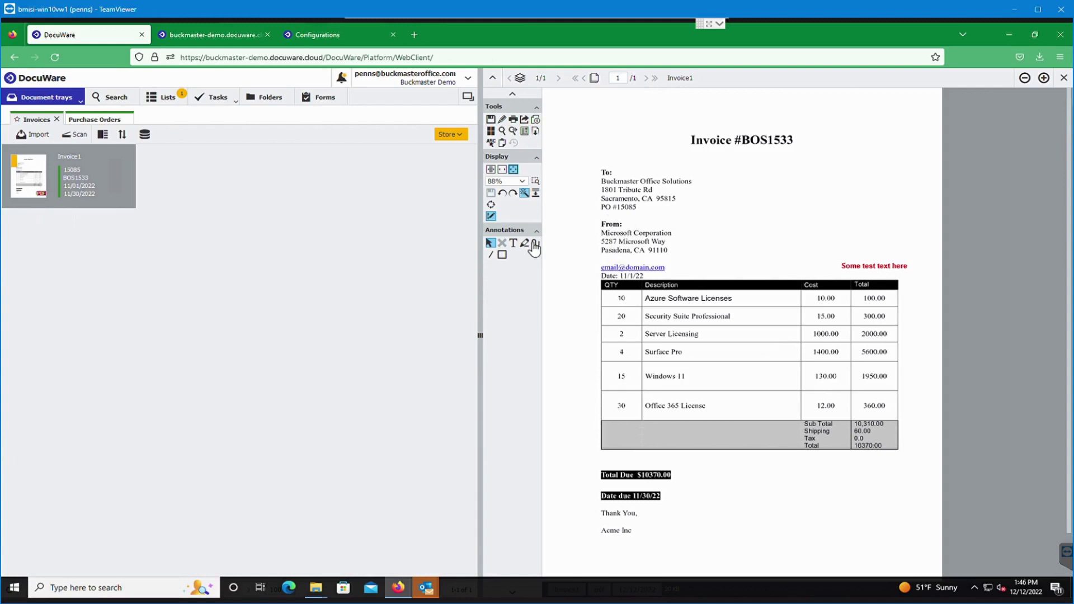
pyautogui.click(860, 268)
pyautogui.click(503, 244)
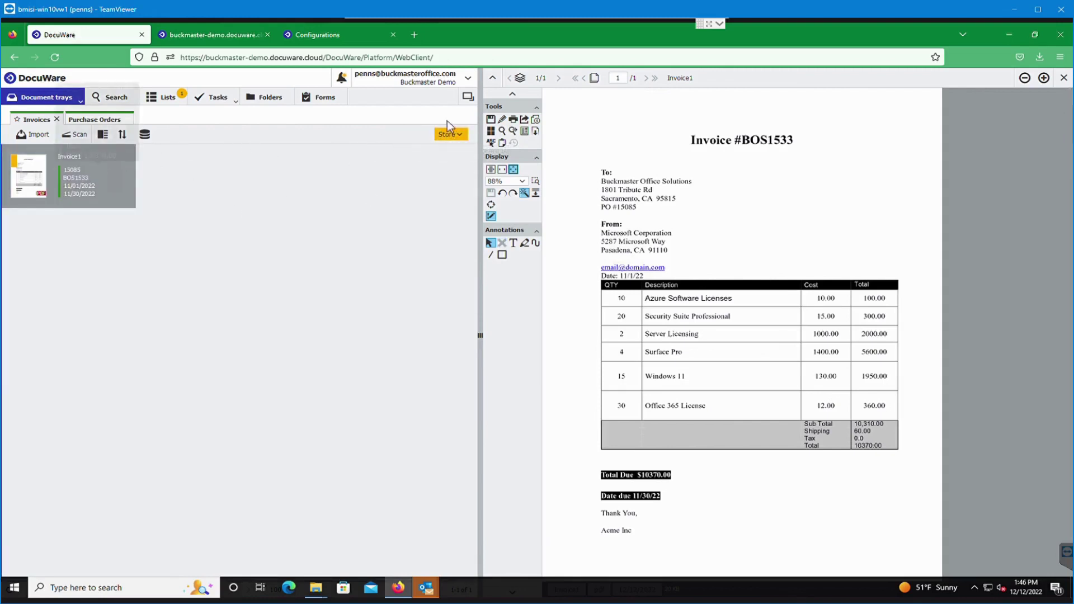
# Store invoice BOS1533 with order number 15085 as an Accounts Payable invoice.
pyautogui.click(451, 134)
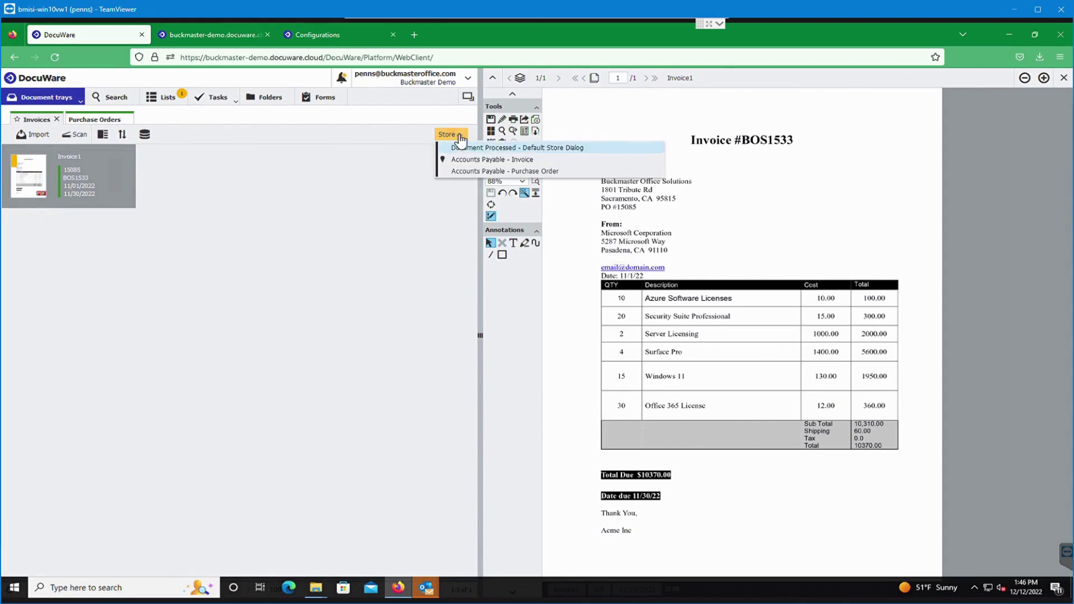
pyautogui.click(505, 160)
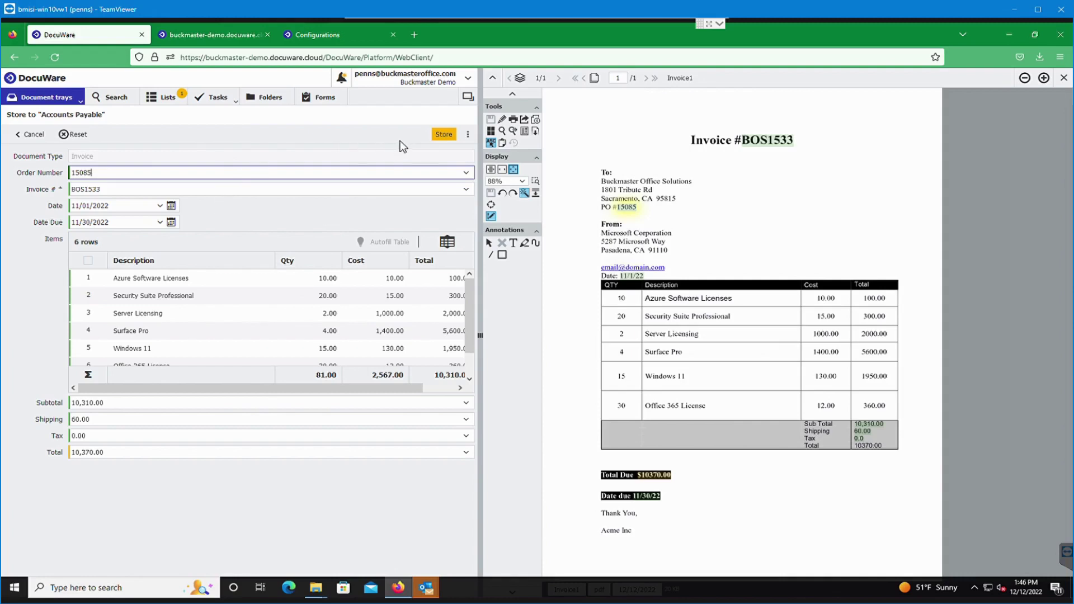
pyautogui.click(445, 135)
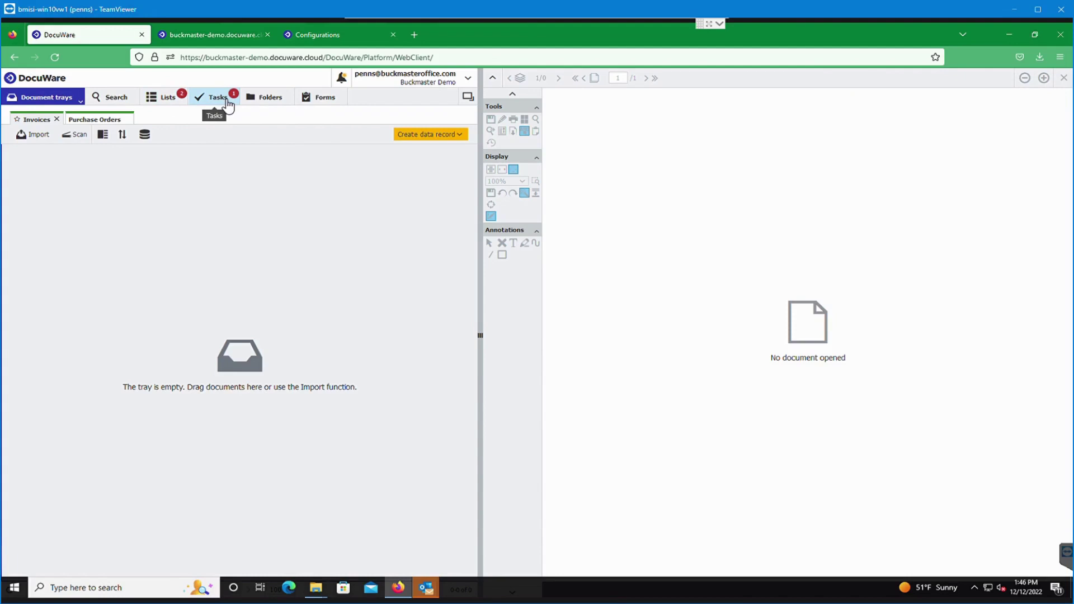
# Confirm BOS1533 appears in the Pending Approval list, then view its Invoice Approval task.
pyautogui.click(170, 101)
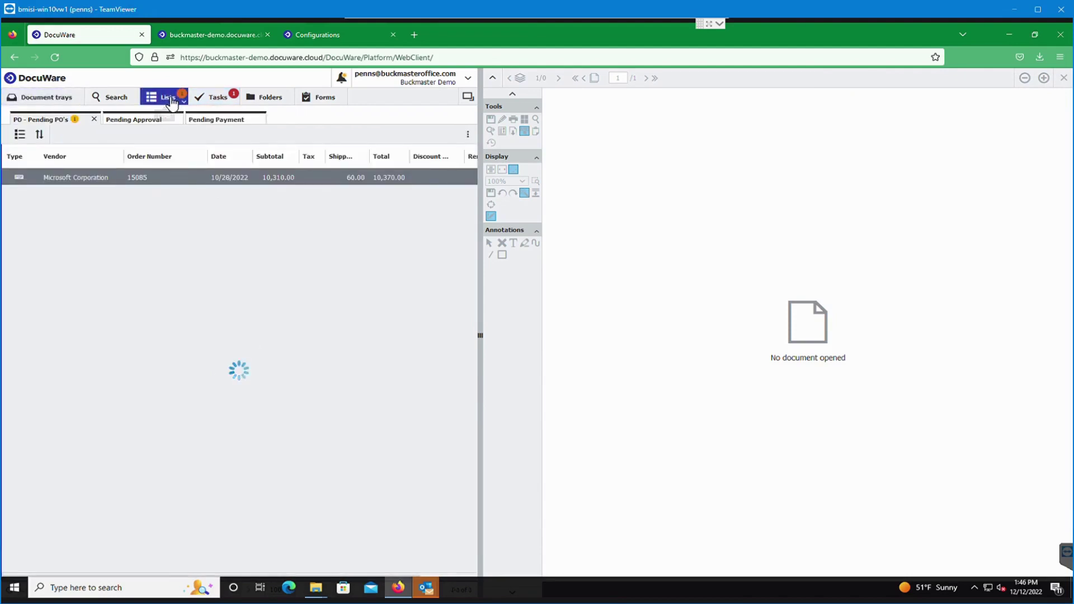
pyautogui.click(138, 120)
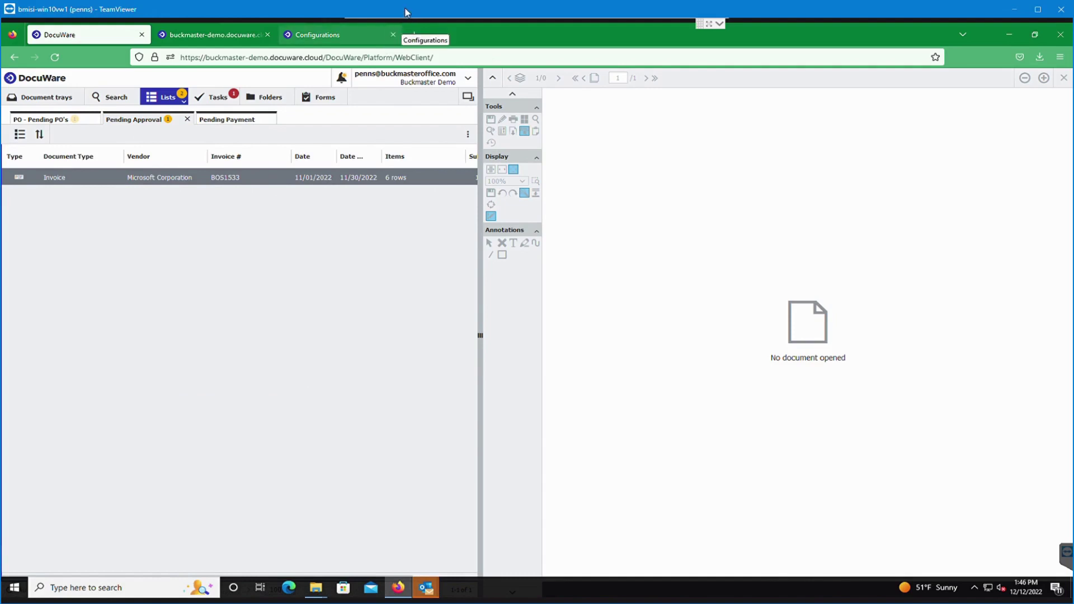
pyautogui.click(221, 98)
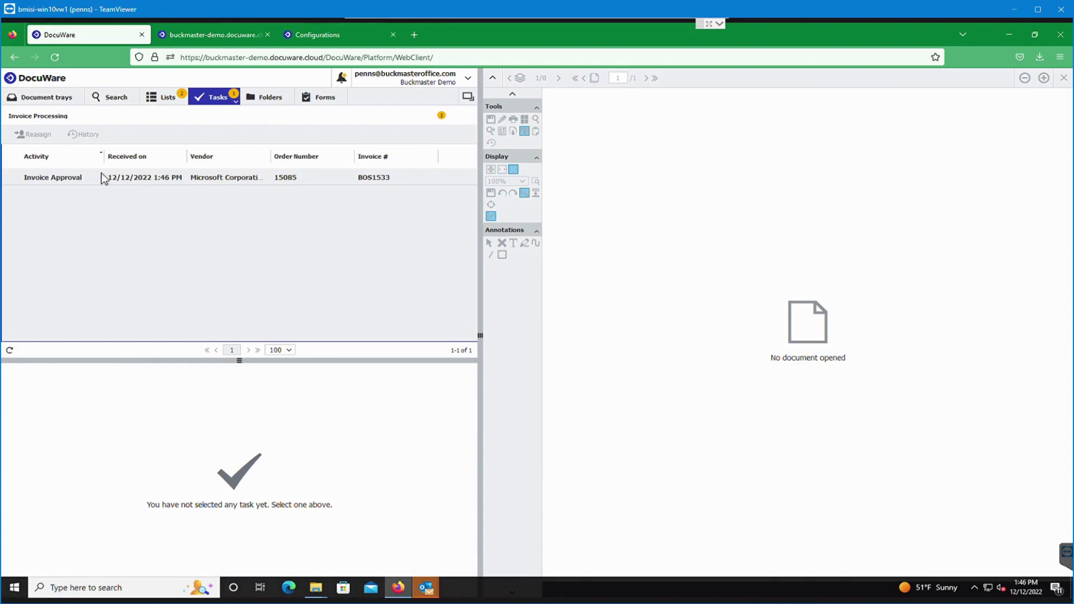
# Open the BOS1533 Invoice Approval task, choose Approved, review the items, and confirm.
pyautogui.click(102, 178)
pyautogui.click(128, 178)
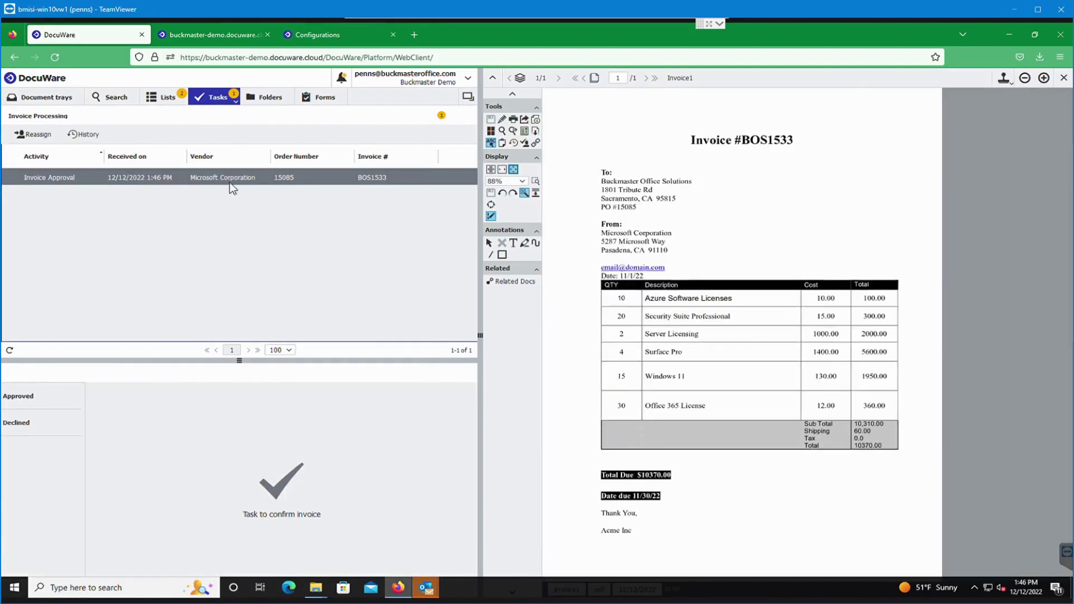
pyautogui.click(55, 397)
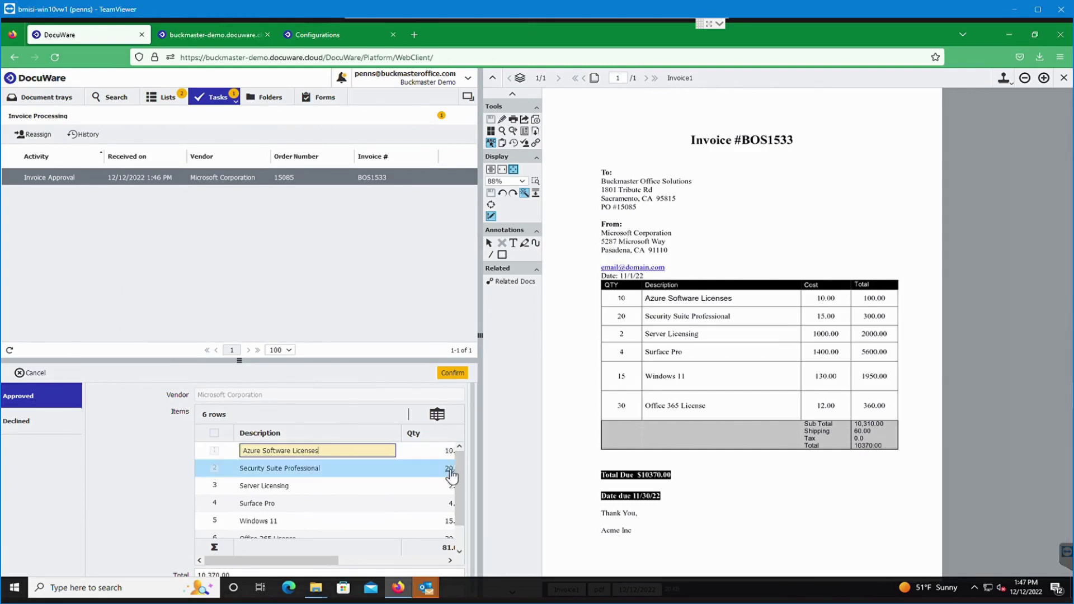
pyautogui.scroll(-2, 458, 518)
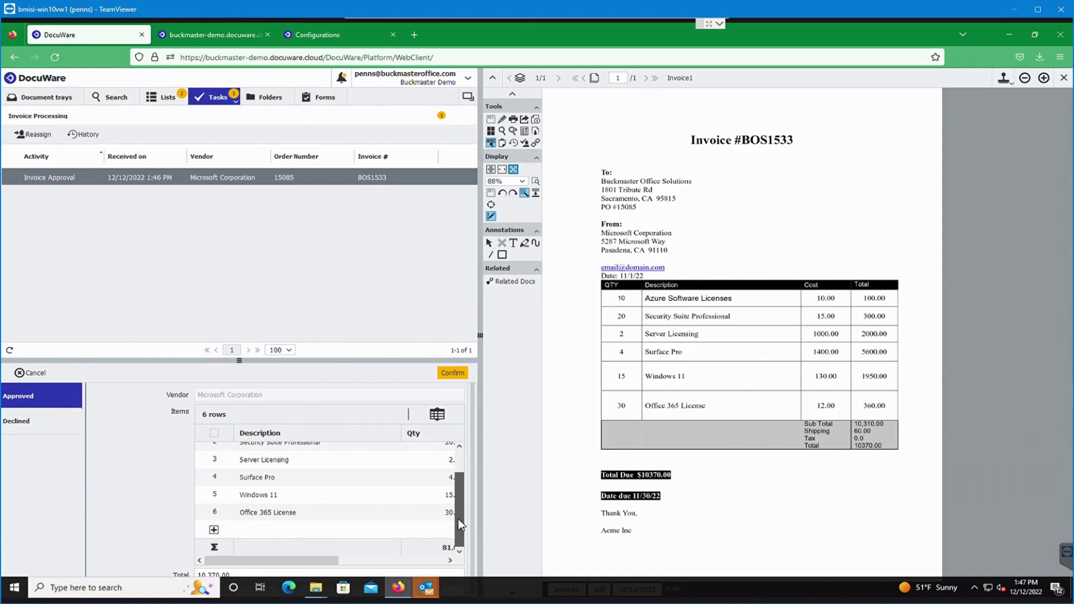
pyautogui.scroll(2, 458, 518)
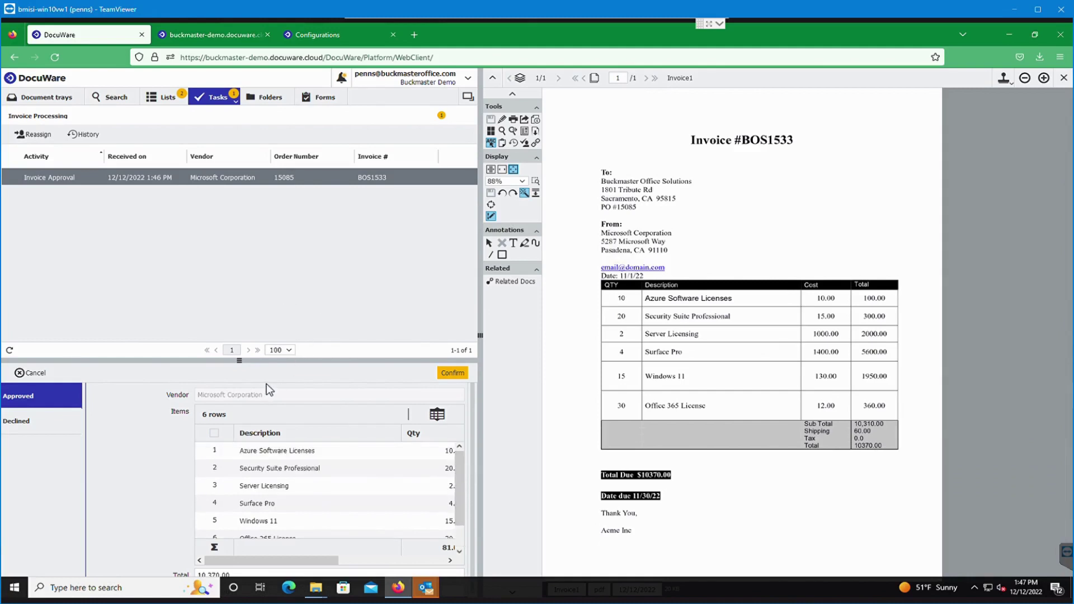
pyautogui.click(451, 373)
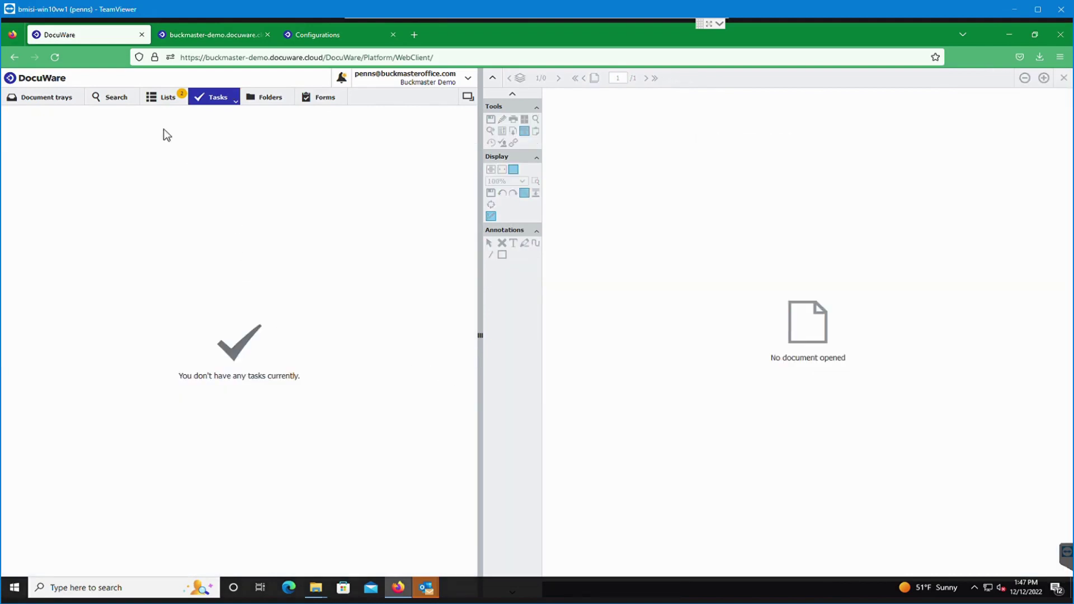
# Show the Pending Payment list containing BOS1533 totalling 10,370.00.
pyautogui.click(175, 98)
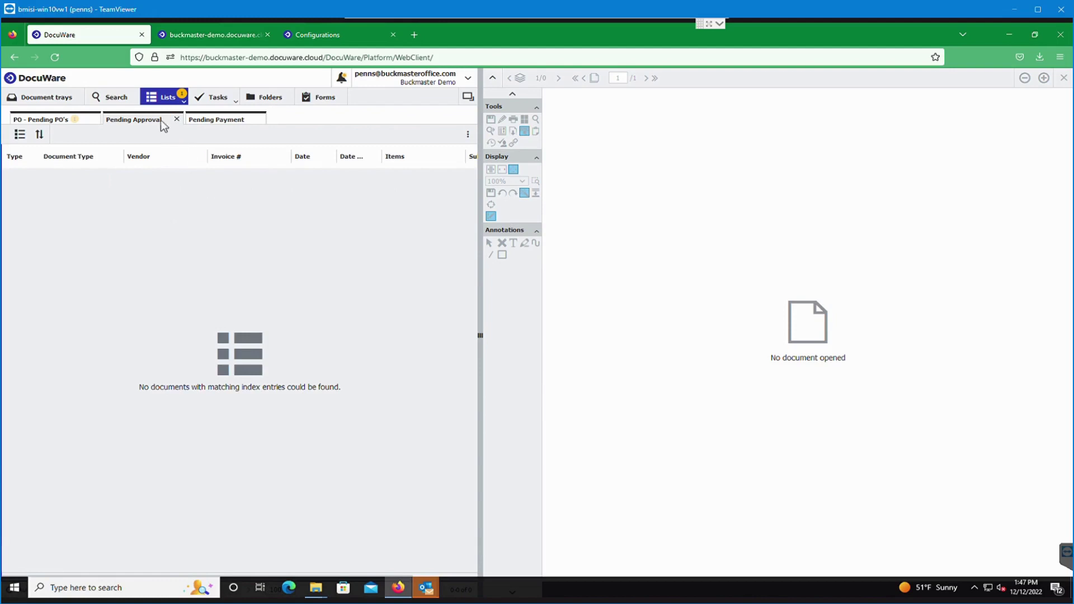
pyautogui.click(220, 118)
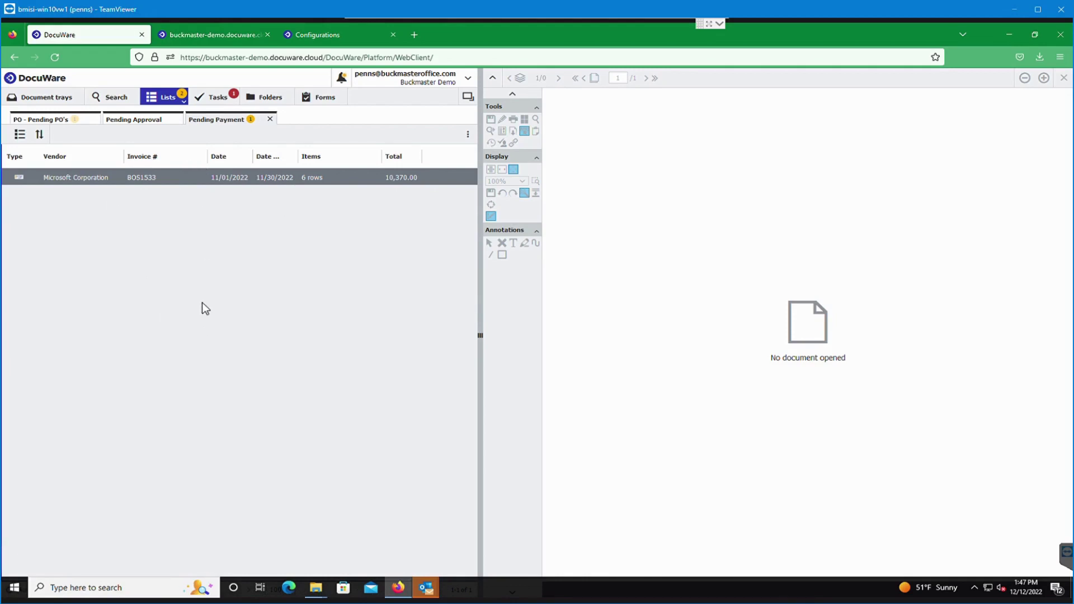
# Open the BOS1533 Invoice Payment task, choose Paid, and confirm.
pyautogui.click(225, 100)
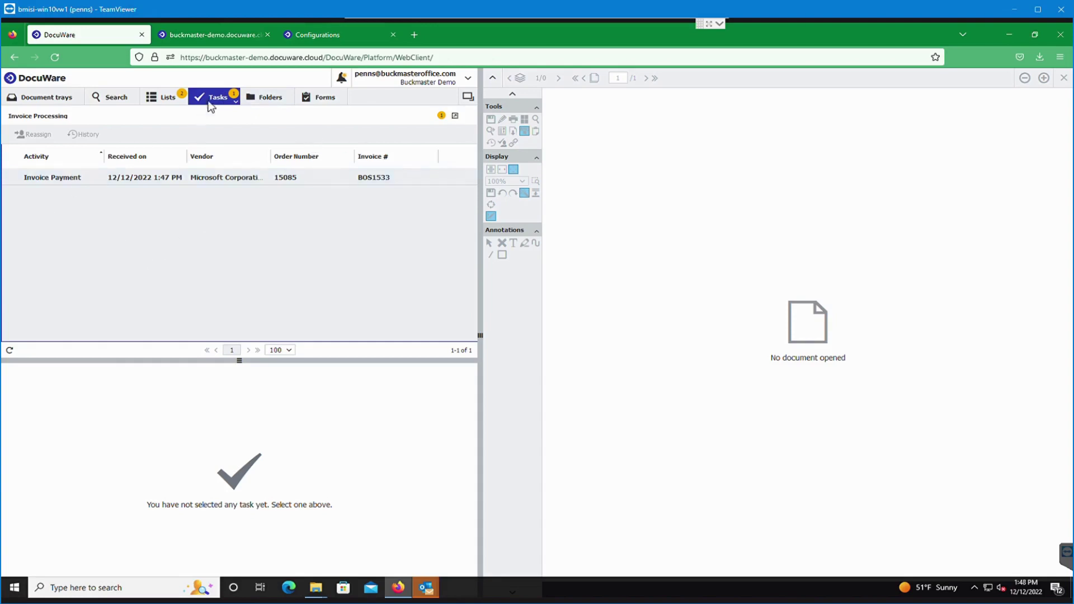
pyautogui.click(28, 180)
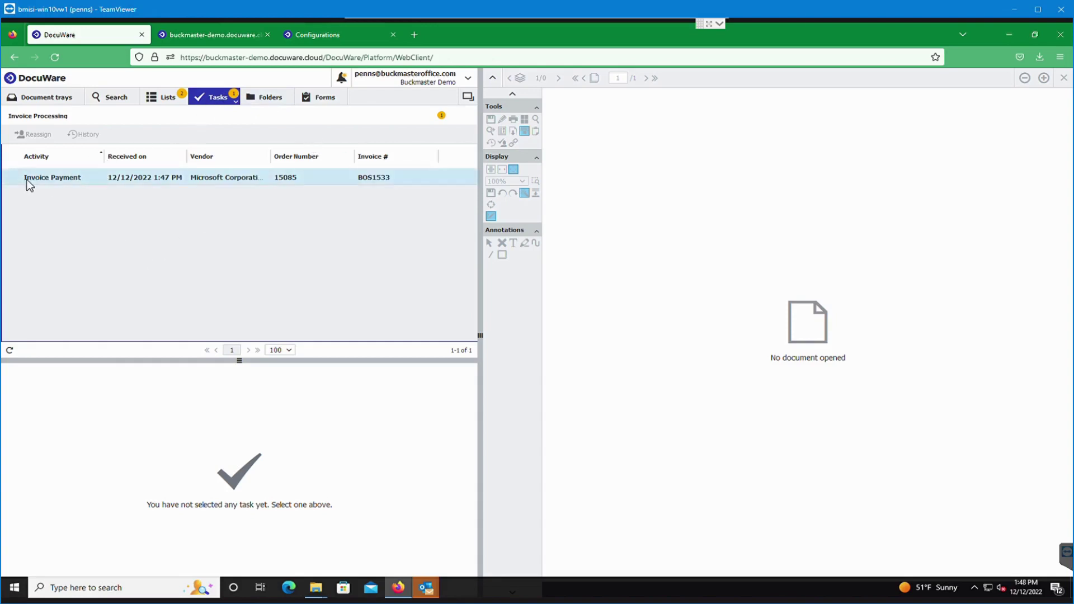
pyautogui.click(163, 181)
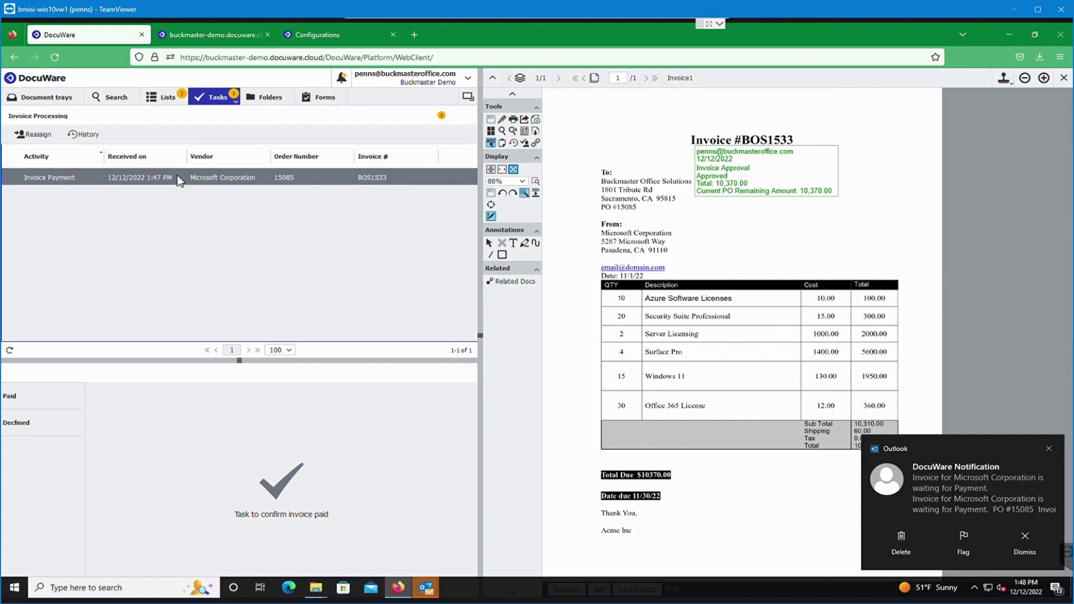
pyautogui.click(25, 397)
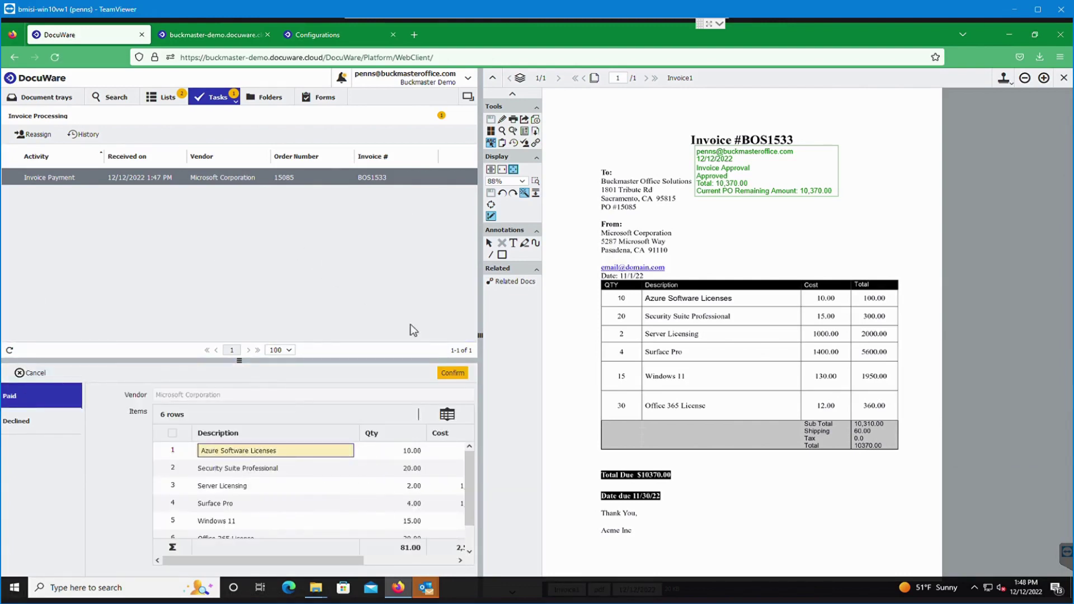
pyautogui.click(453, 373)
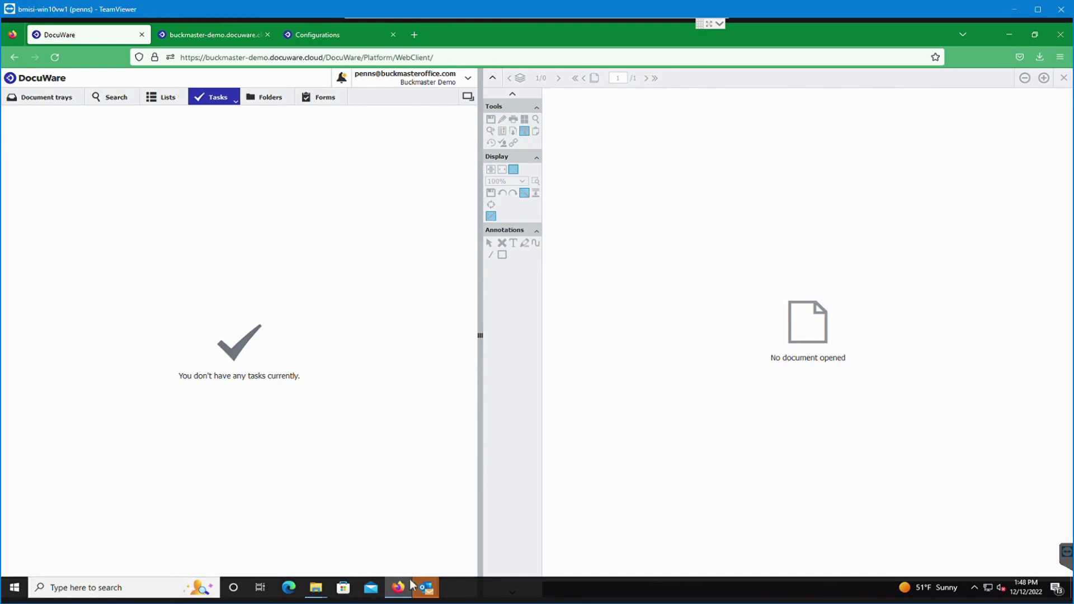
pyautogui.moveTo(425, 592)
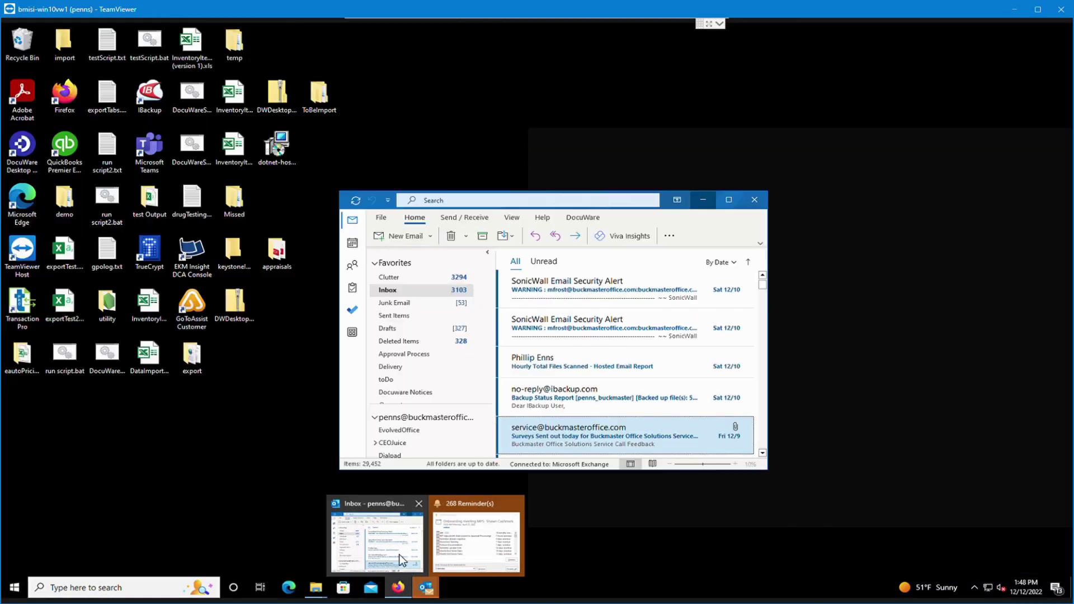
pyautogui.click(399, 554)
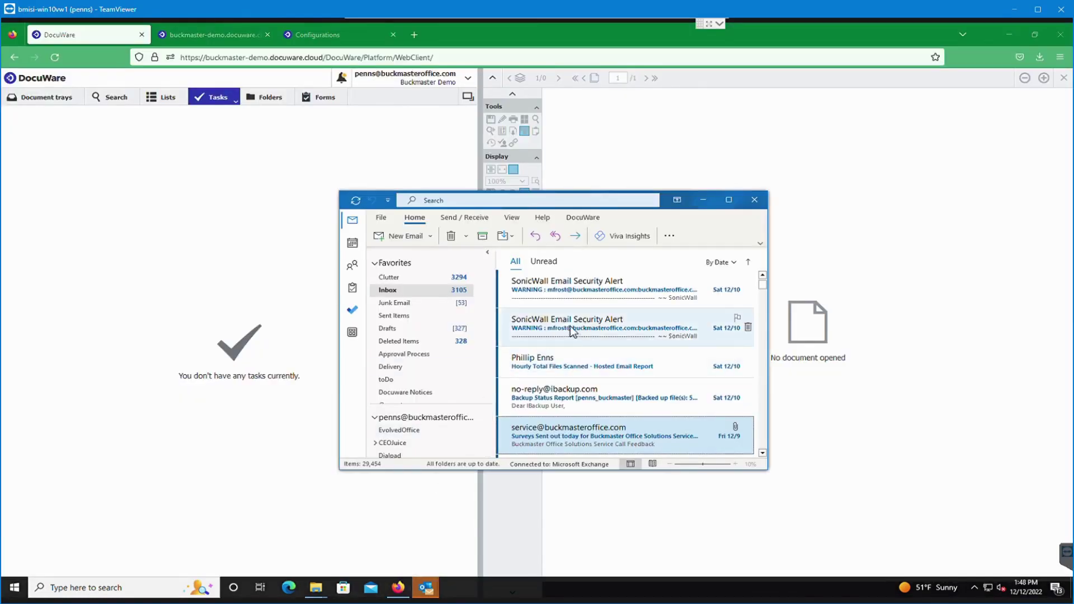
pyautogui.scroll(10, 570, 326)
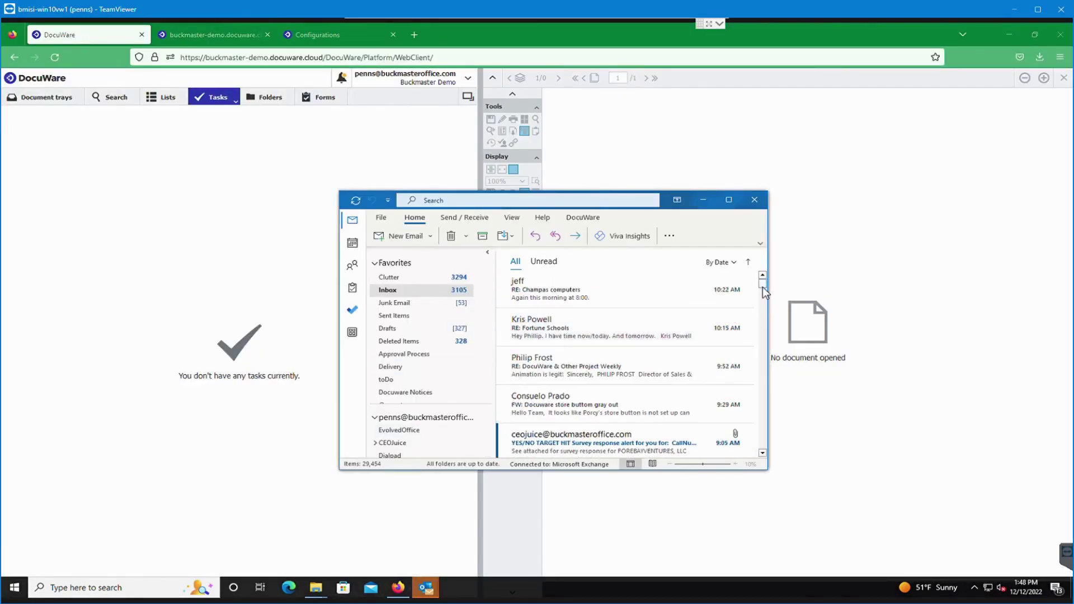
pyautogui.click(627, 302)
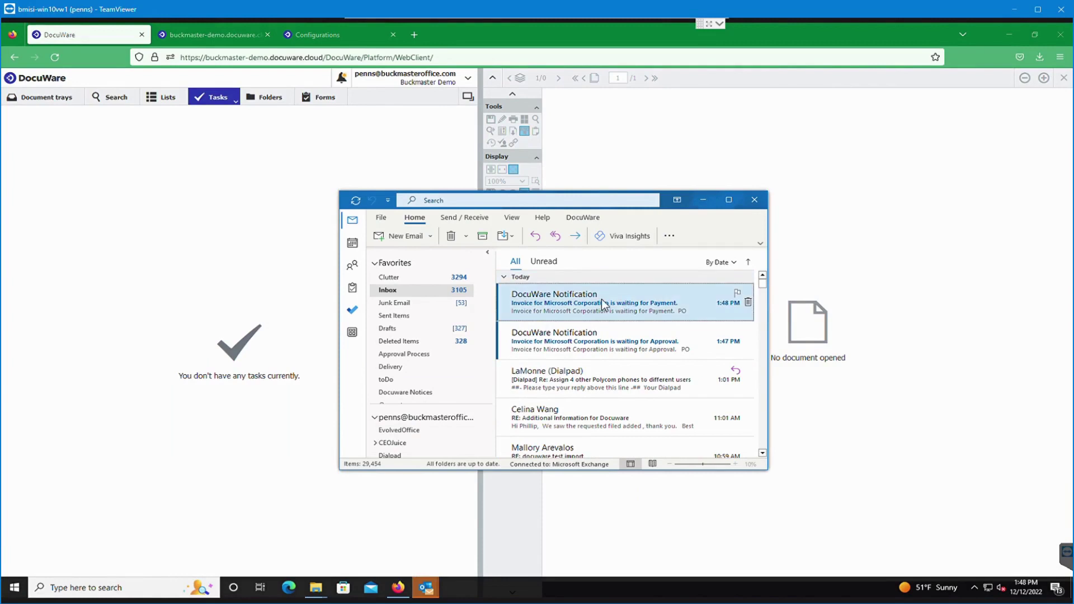
pyautogui.doubleClick(612, 309)
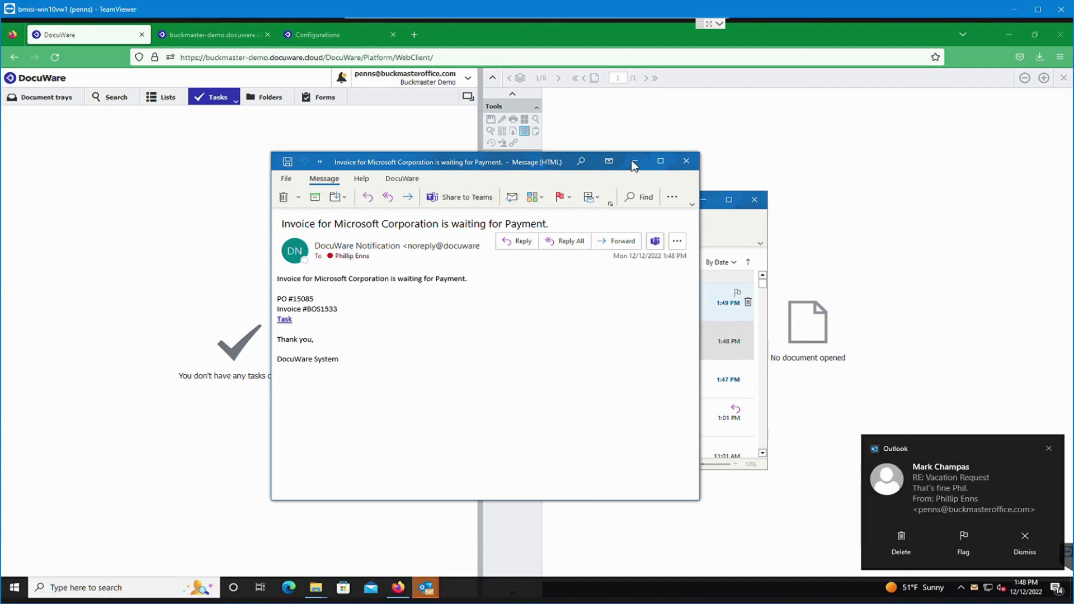
pyautogui.click(686, 164)
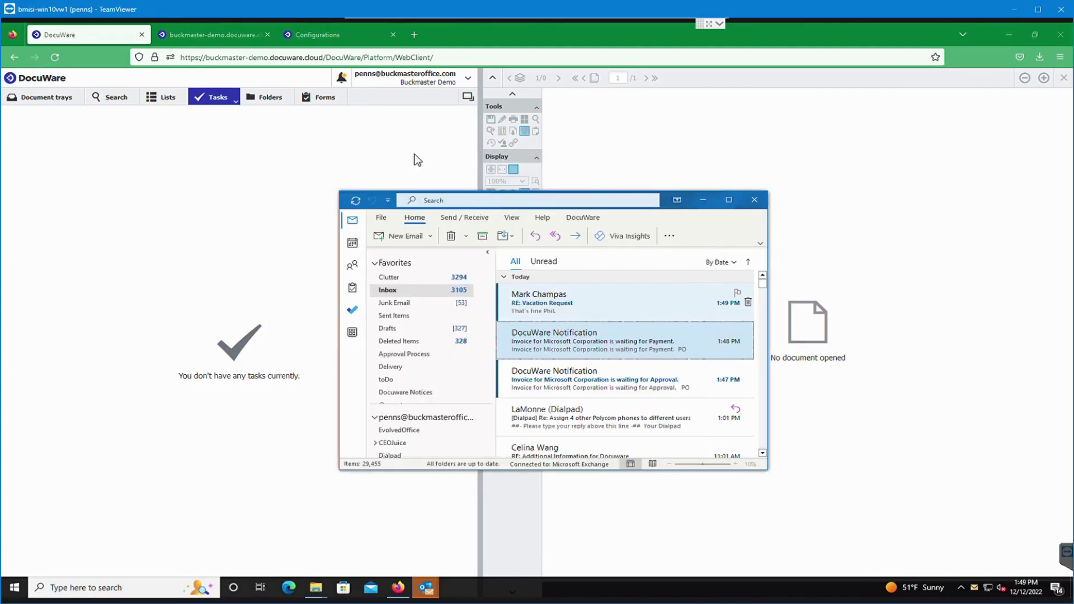
pyautogui.click(415, 153)
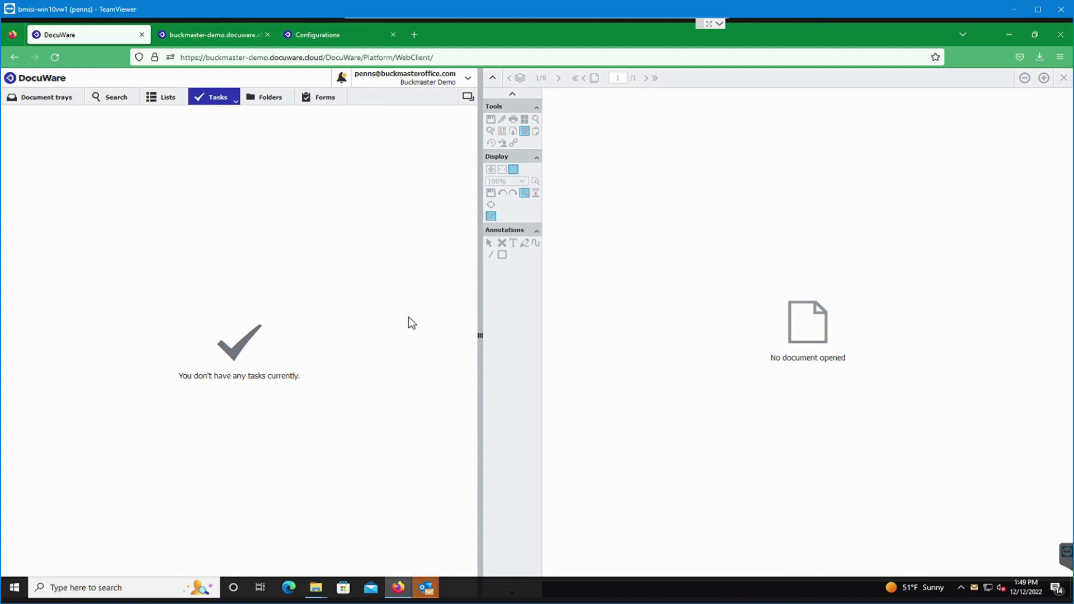
# Widen the list pane and check that the PO - Pending PO's list is empty.
pyautogui.moveTo(476, 315); pyautogui.dragTo(542, 314)
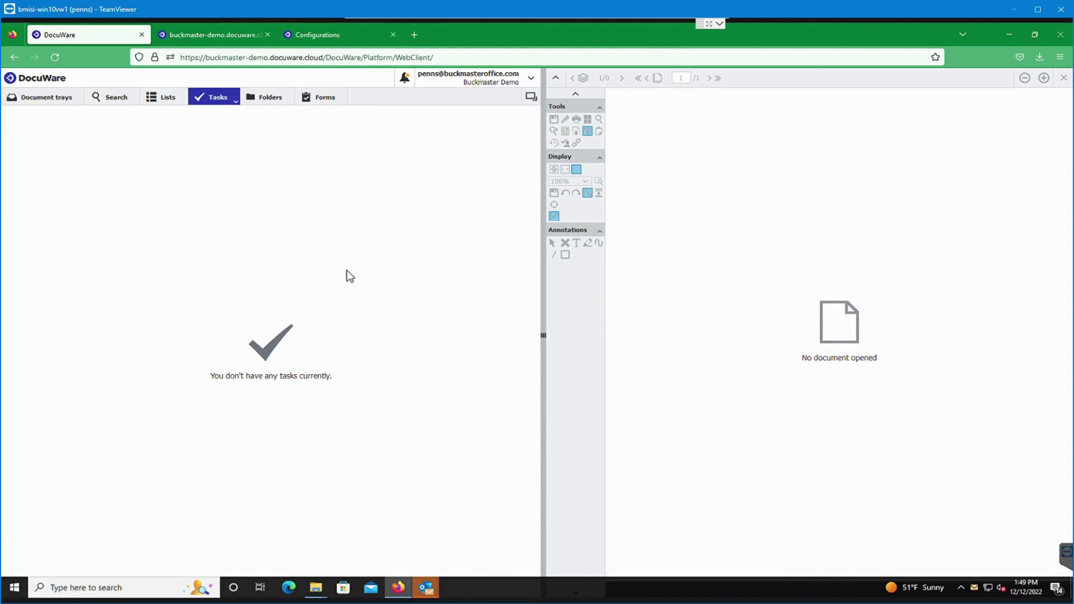
pyautogui.click(178, 100)
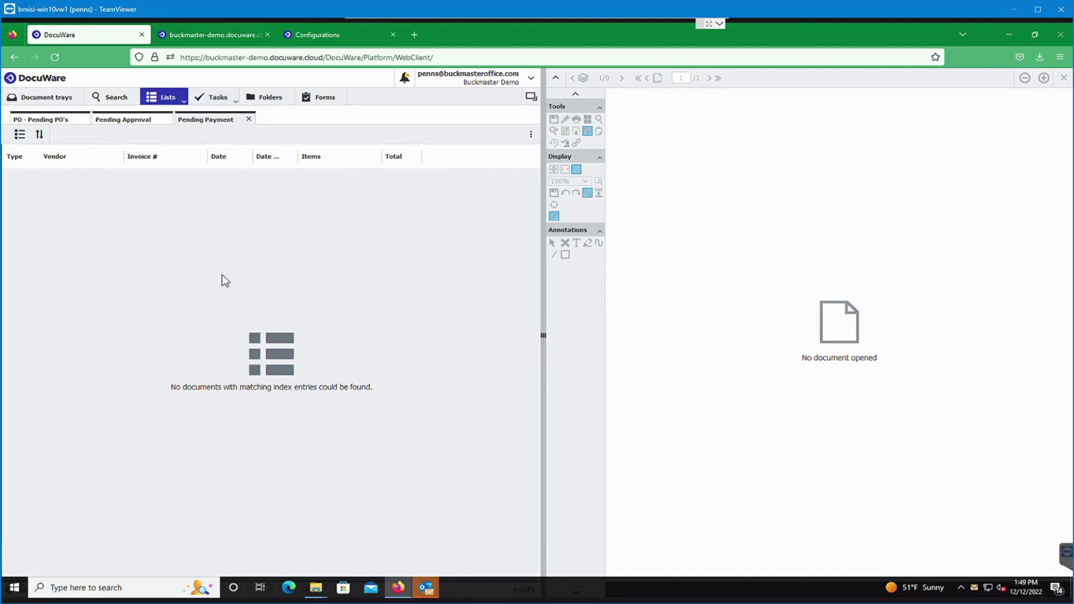
pyautogui.click(45, 119)
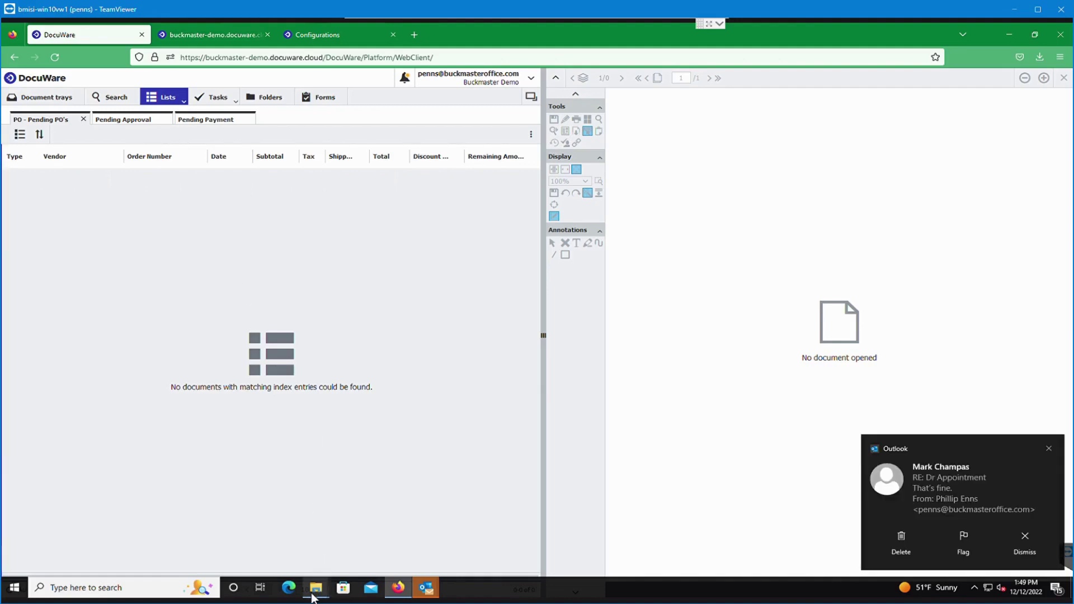
# Navigate to the Document Processing folder in the PO_Invoice demo folder.
pyautogui.moveTo(312, 595)
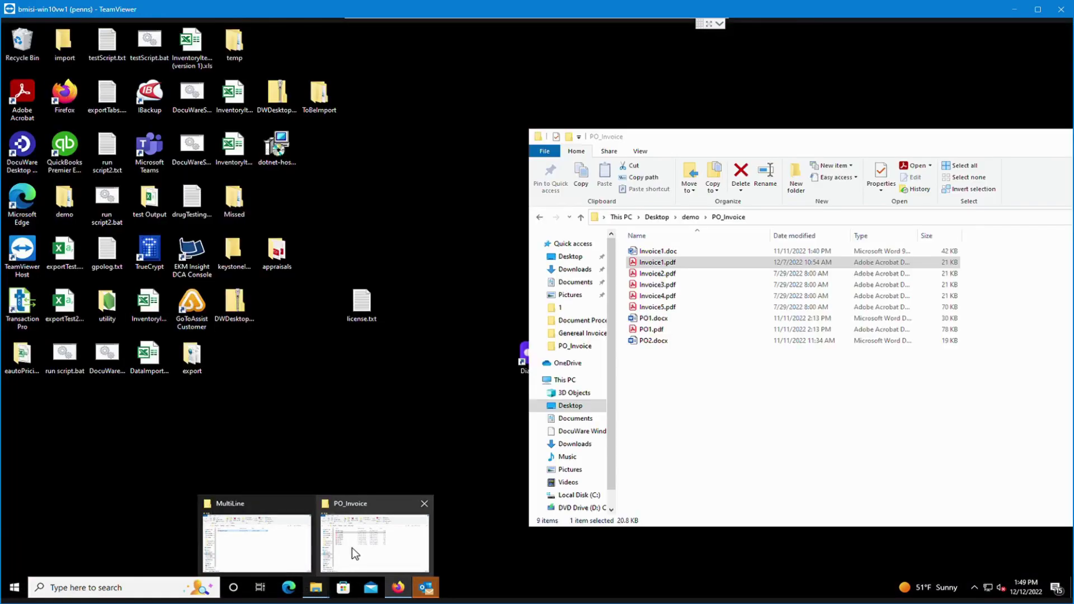
pyautogui.click(353, 545)
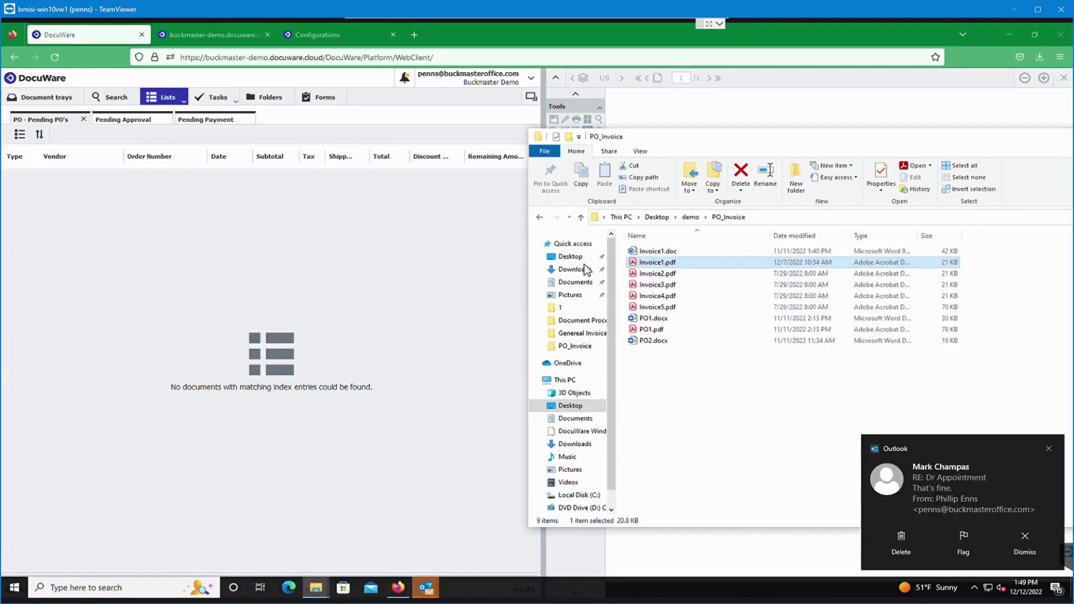
pyautogui.click(580, 217)
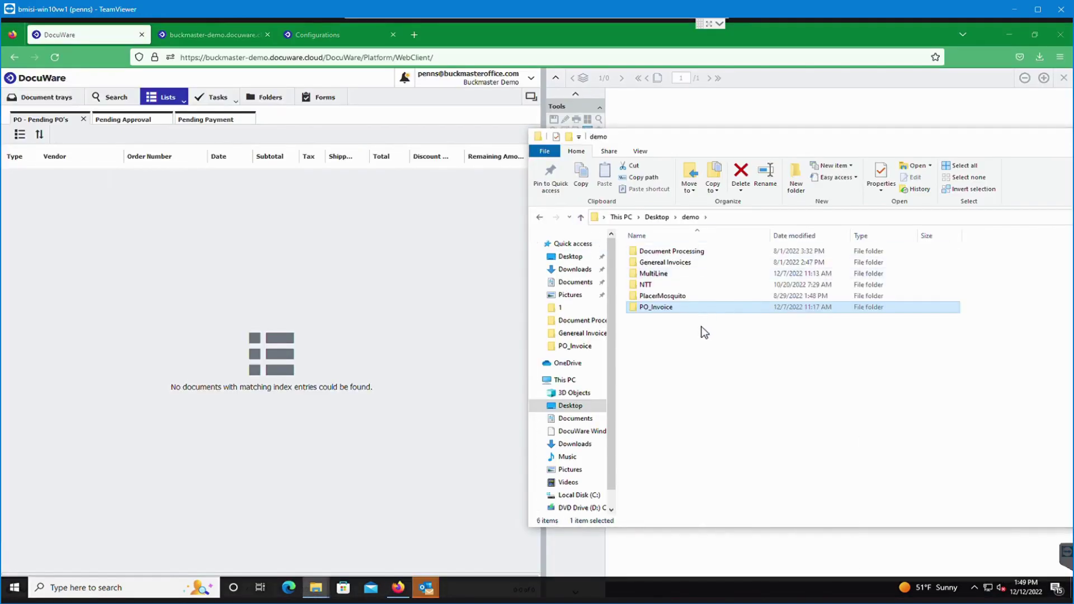
pyautogui.doubleClick(693, 251)
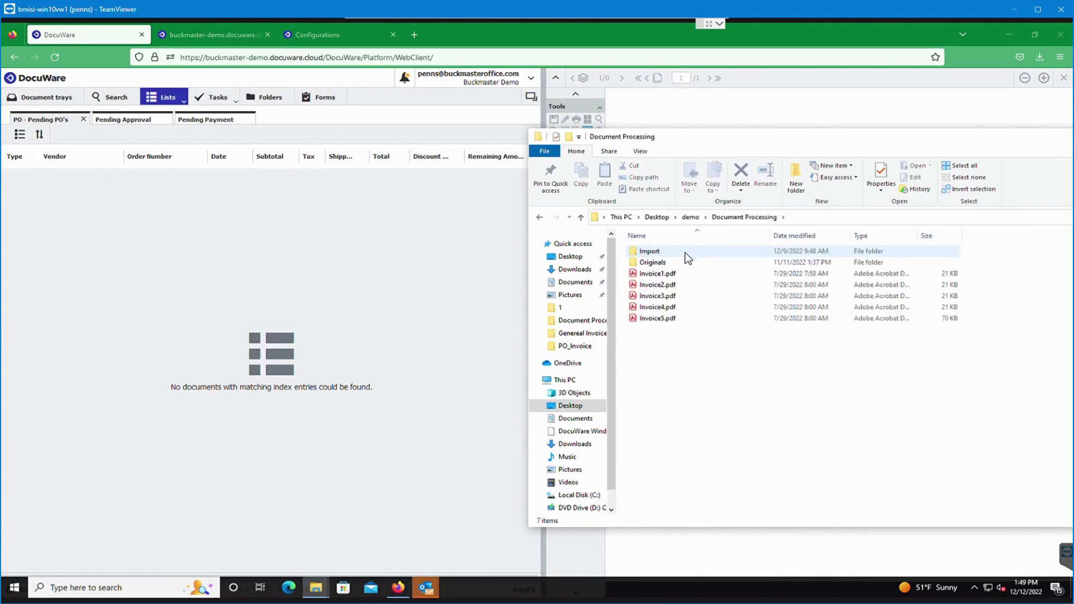
# Select Invoice1.pdf through Invoice5.pdf for copying.
pyautogui.click(682, 270)
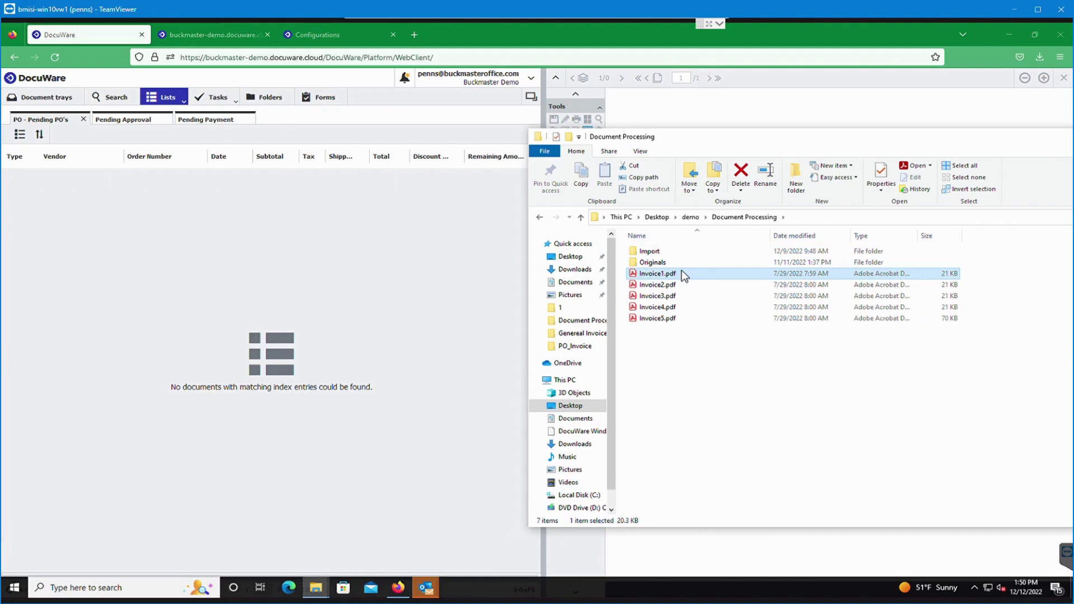
pyautogui.keyDown('shift'); pyautogui.click(677, 319); pyautogui.keyUp('shift')
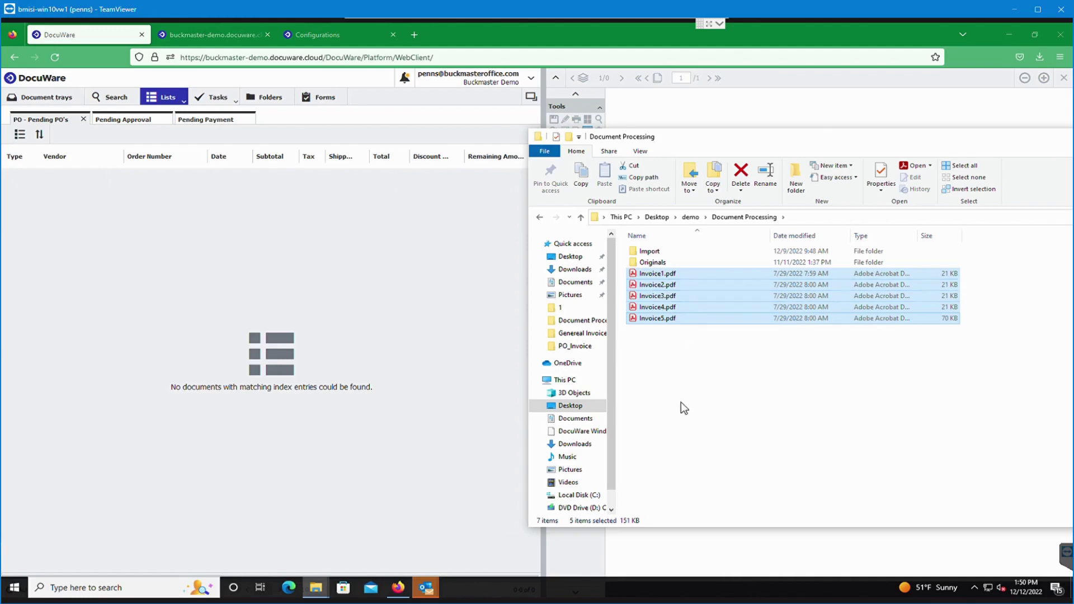
pyautogui.click(683, 407)
pyautogui.click(683, 273)
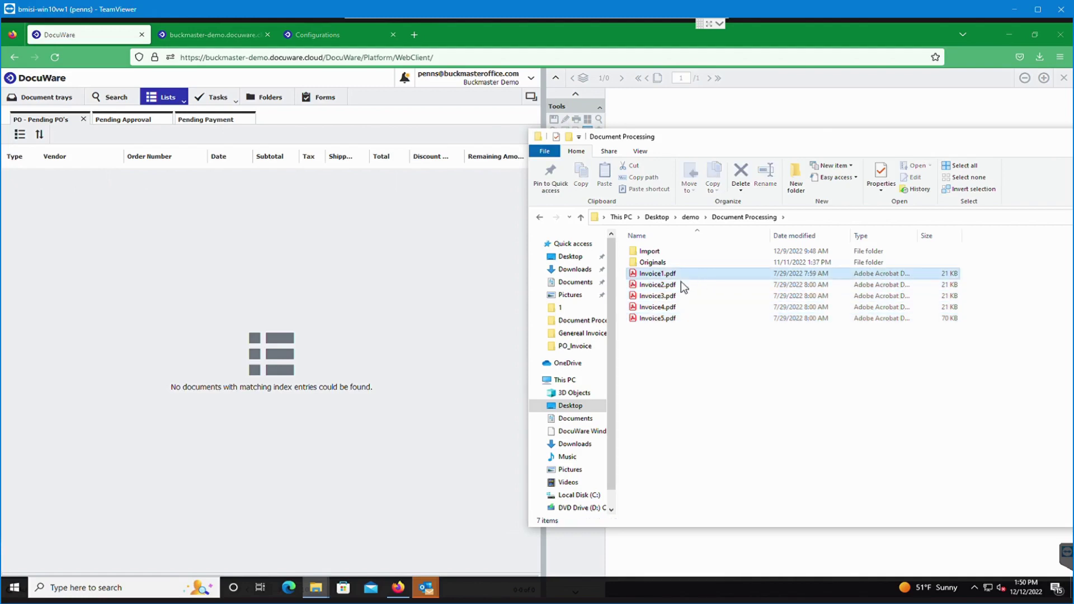
pyautogui.keyDown('shift'); pyautogui.click(667, 317); pyautogui.keyUp('shift')
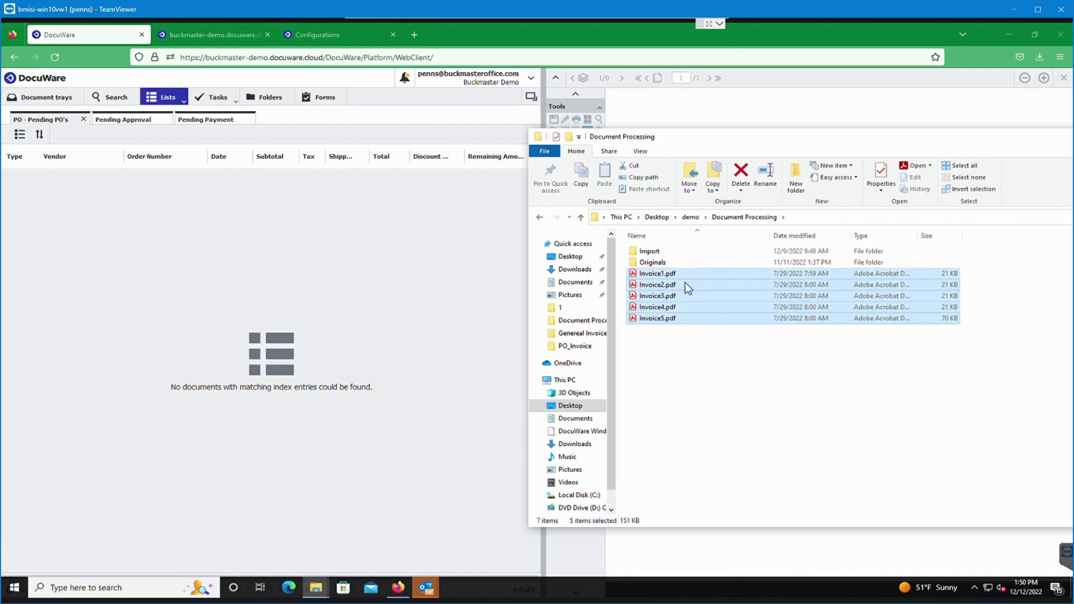
pyautogui.click(666, 300)
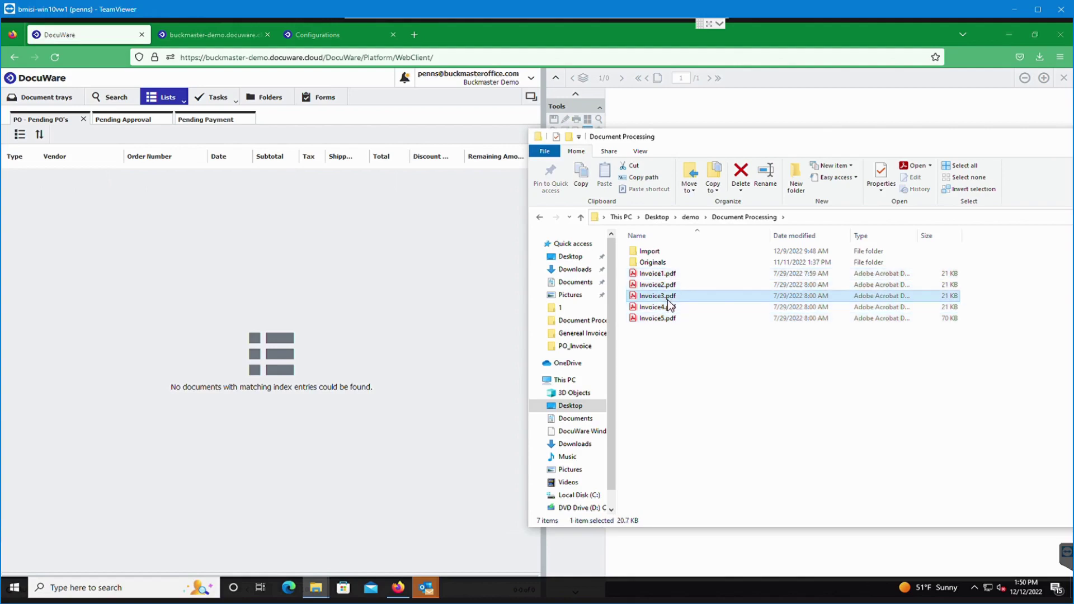
pyautogui.click(672, 273)
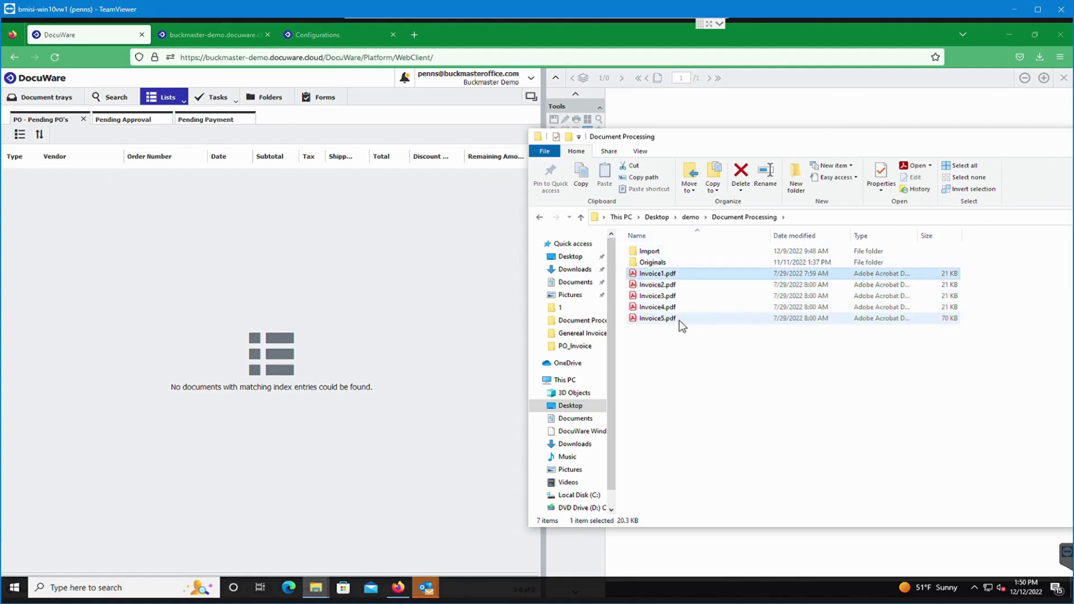
pyautogui.keyDown('shift'); pyautogui.click(679, 318); pyautogui.keyUp('shift')
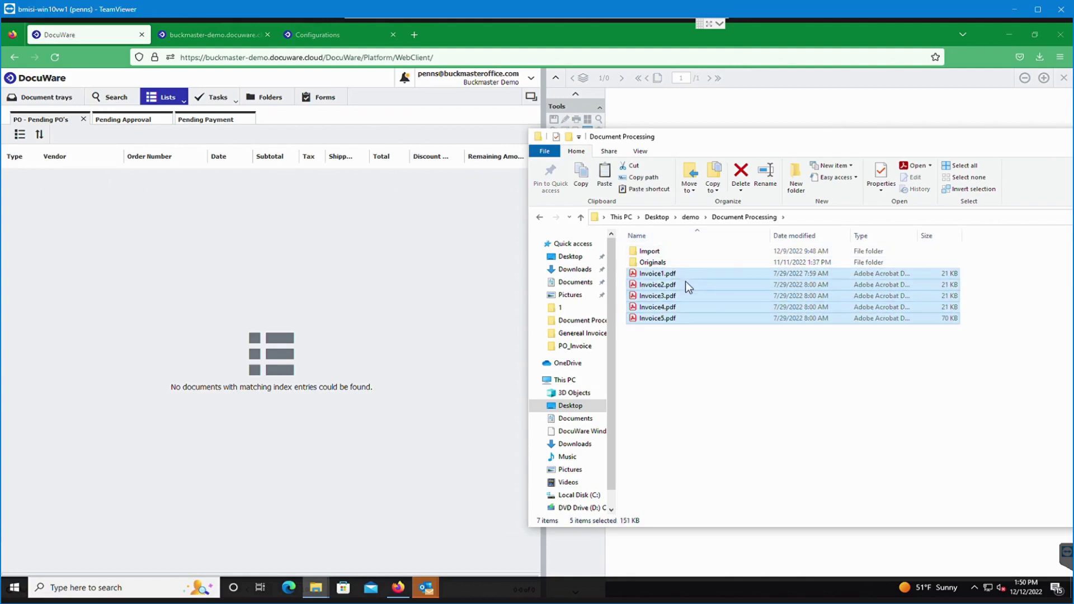
# Paste the five invoices into the empty Import folder.
pyautogui.doubleClick(658, 249)
pyautogui.rightClick(667, 287)
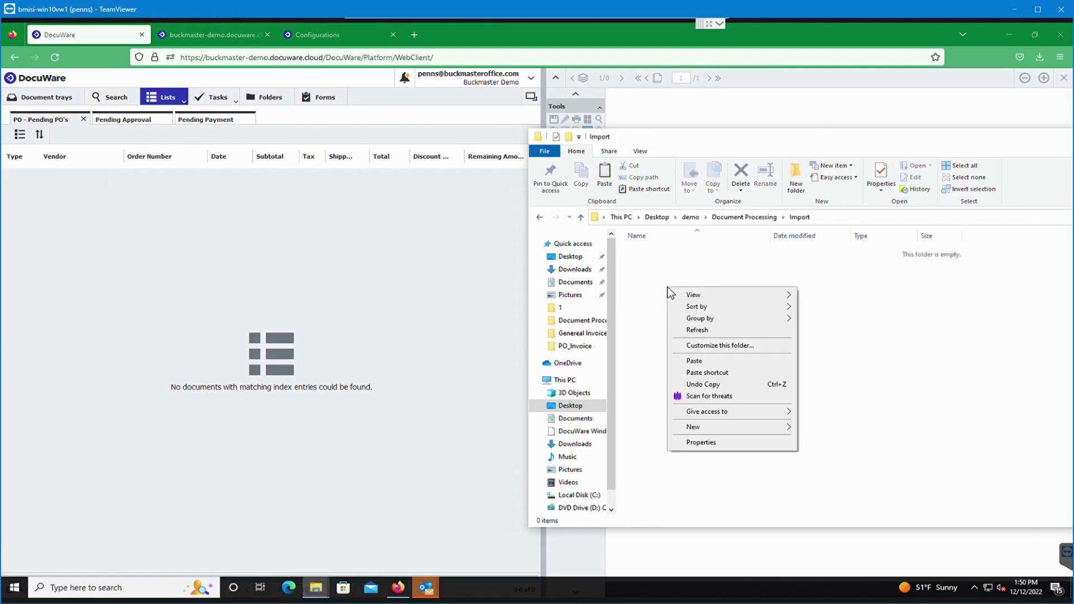
pyautogui.click(701, 363)
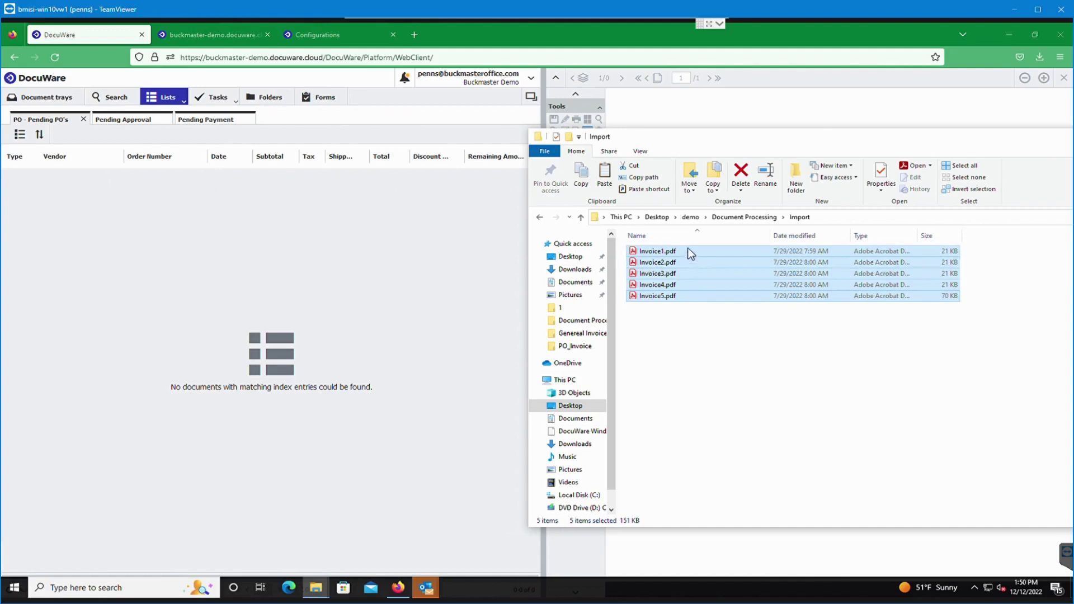
# Deselect the pasted invoices in the Import folder and bring the DocuWare browser window forward.
pyautogui.click(718, 359)
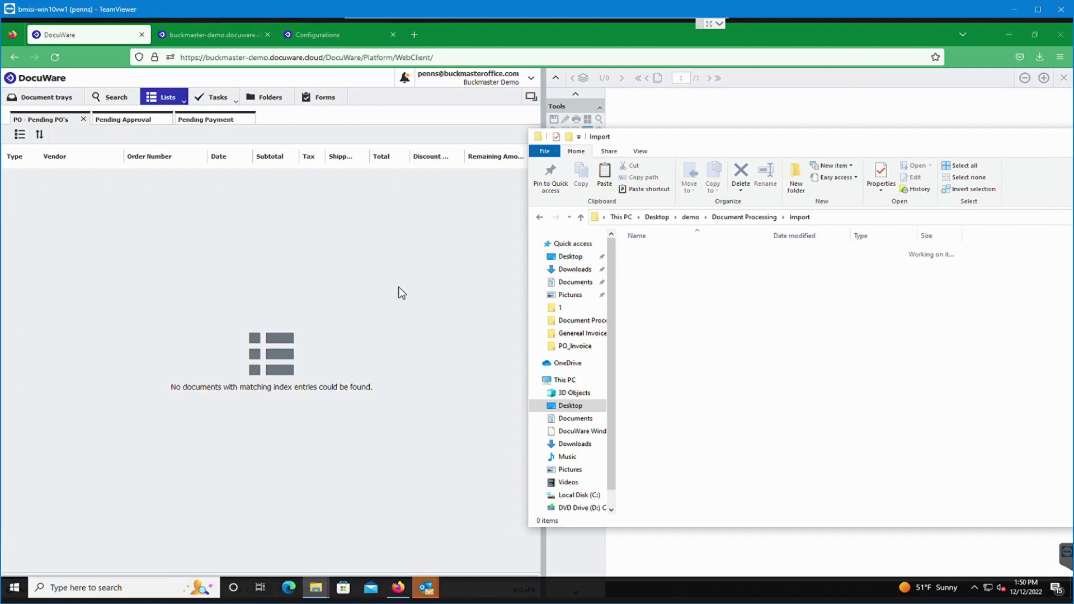
pyautogui.click(275, 245)
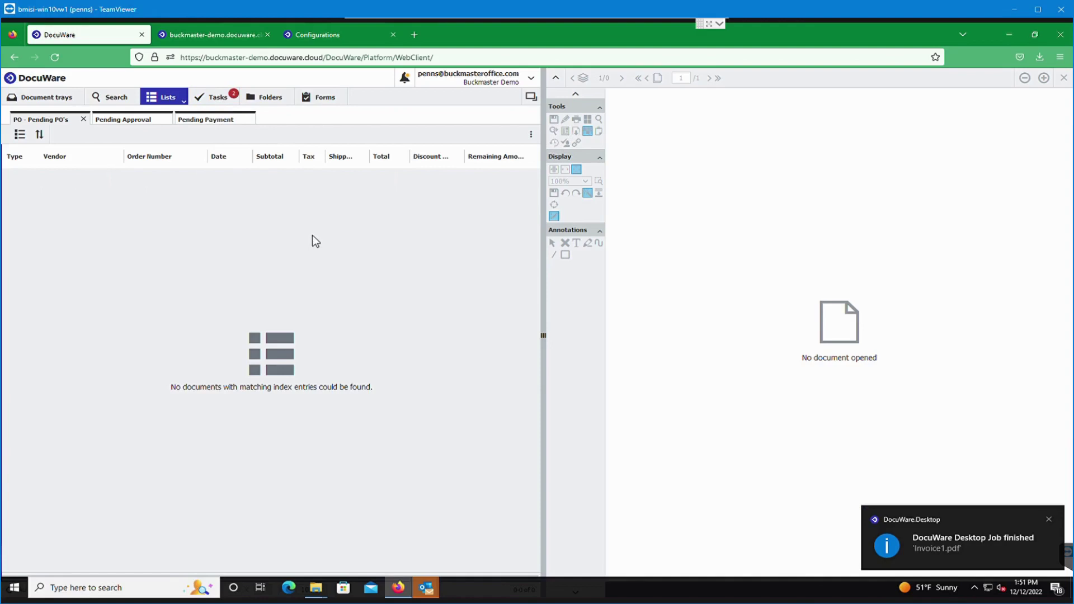
# From the task list, approve and confirm the Smith Family invoice approval task.
pyautogui.click(229, 97)
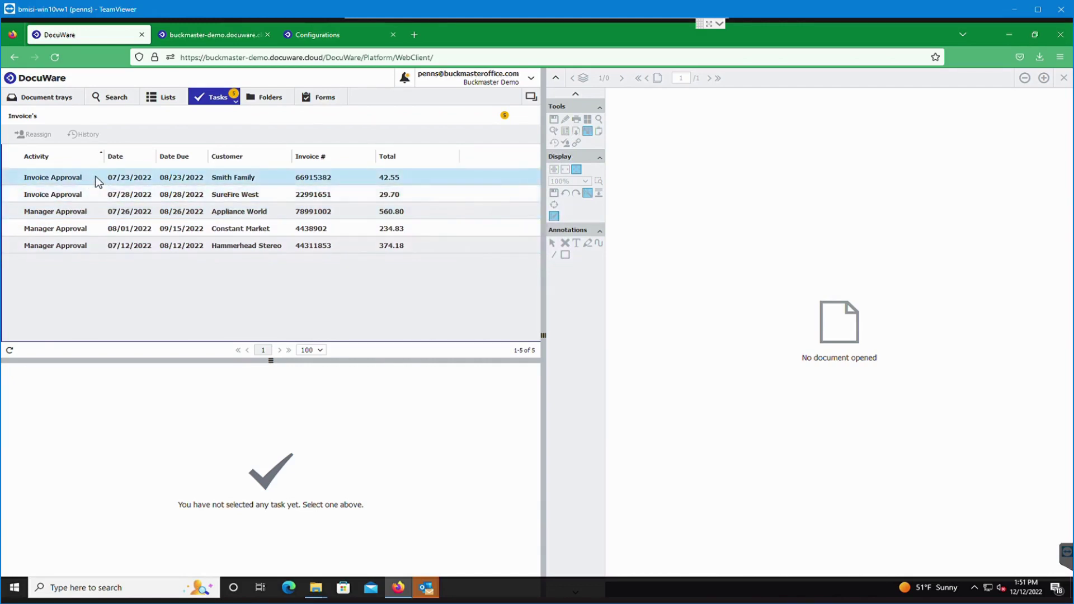
pyautogui.click(95, 180)
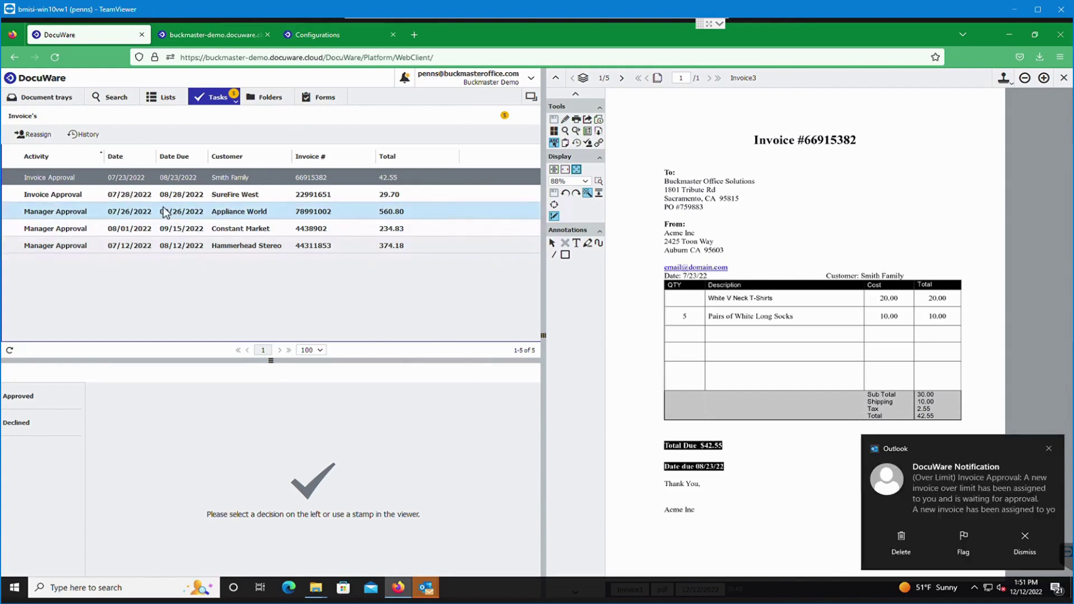
pyautogui.click(144, 178)
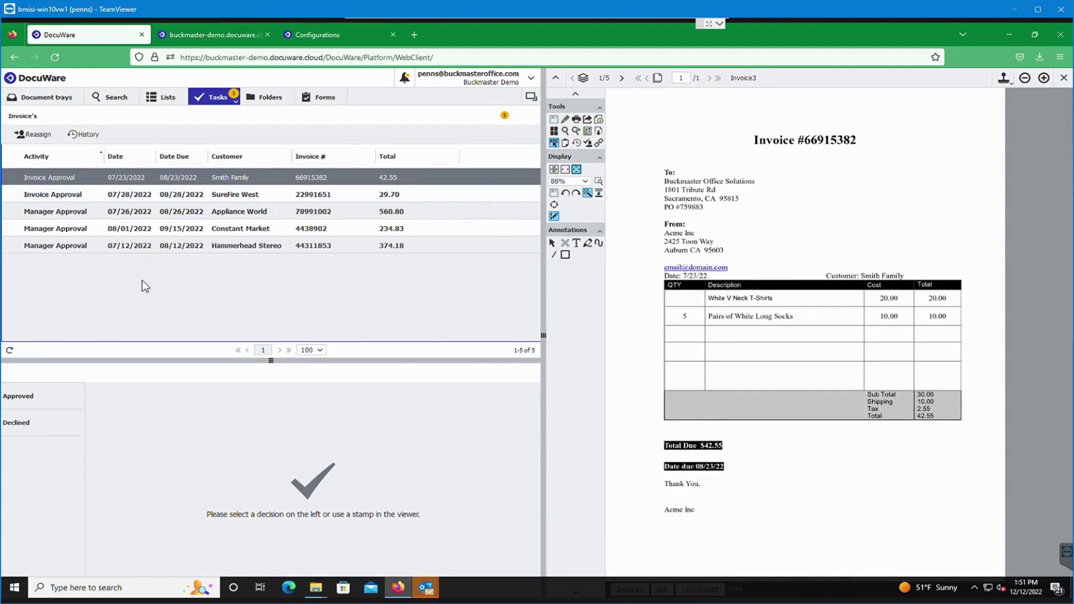
pyautogui.click(30, 401)
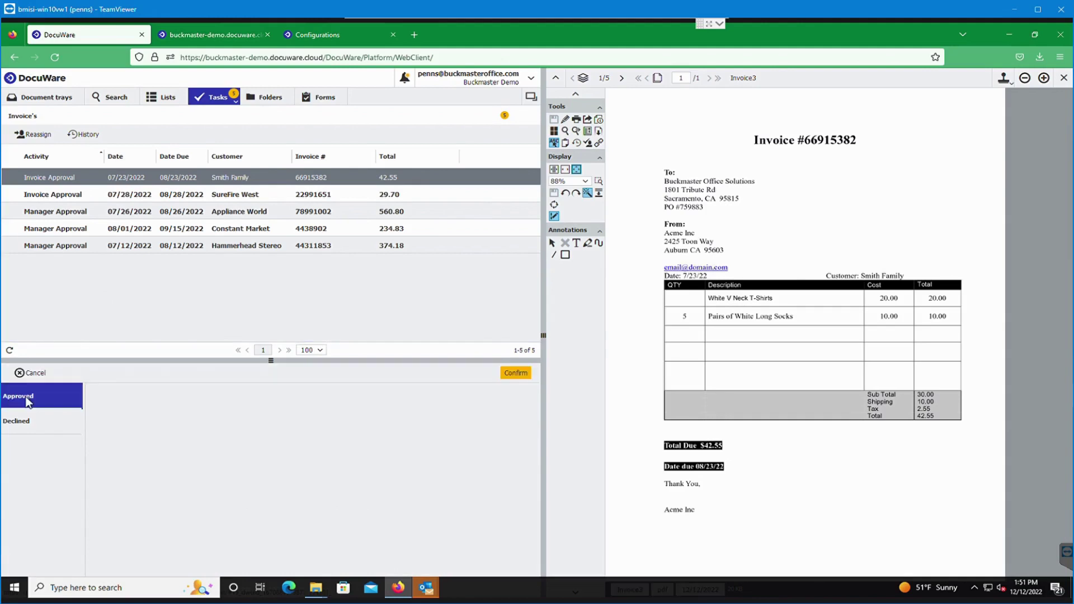
pyautogui.click(515, 373)
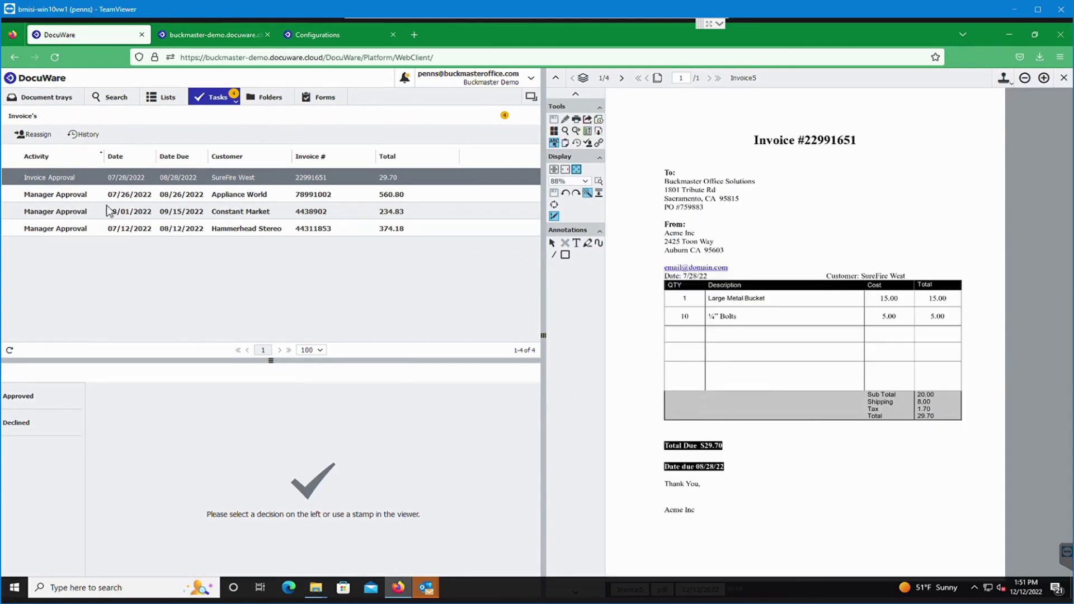
# Approve and confirm the Appliance World invoice approval task as well.
pyautogui.click(101, 196)
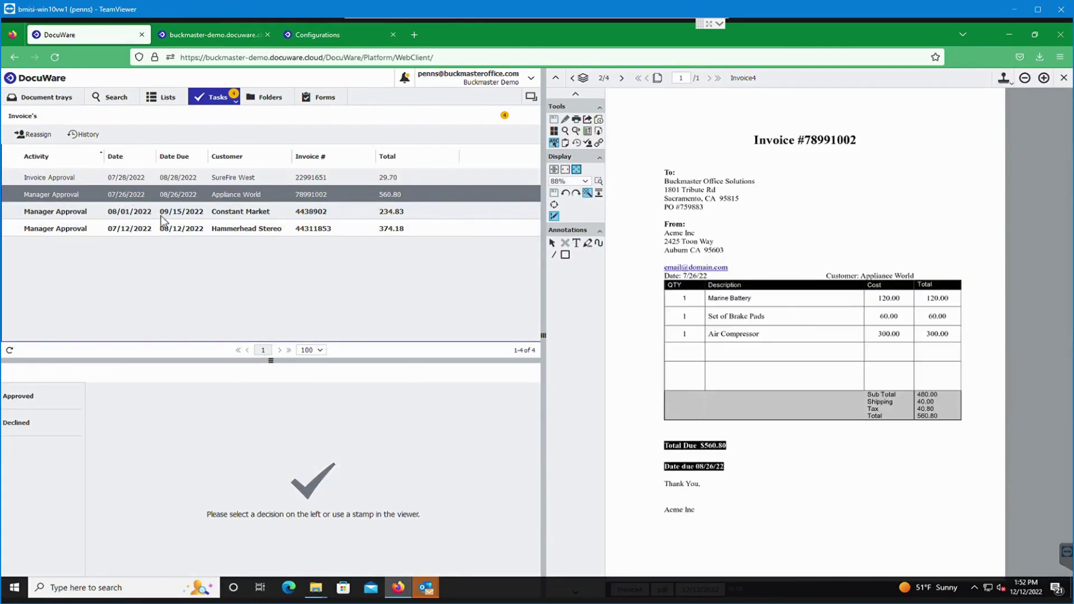
pyautogui.click(27, 403)
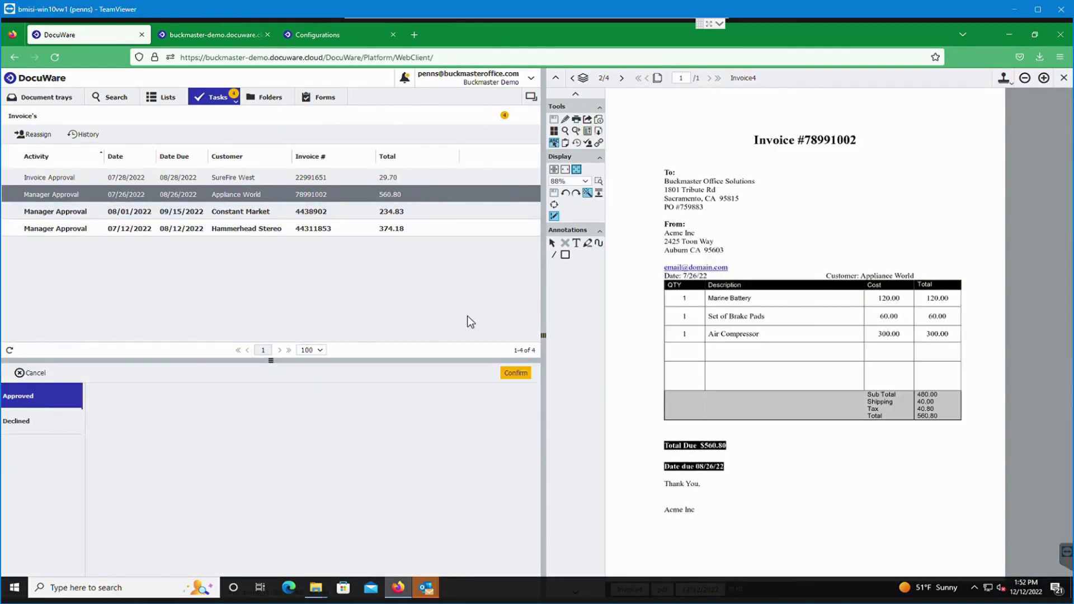
pyautogui.click(522, 374)
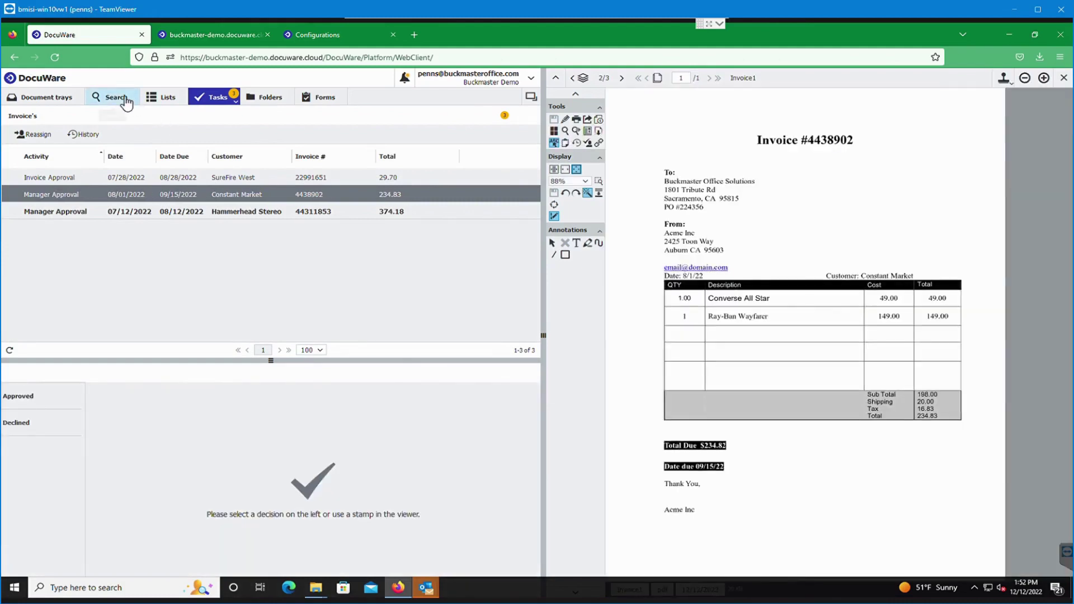
# Run the Document Processed default search with document type and company left empty.
pyautogui.click(126, 100)
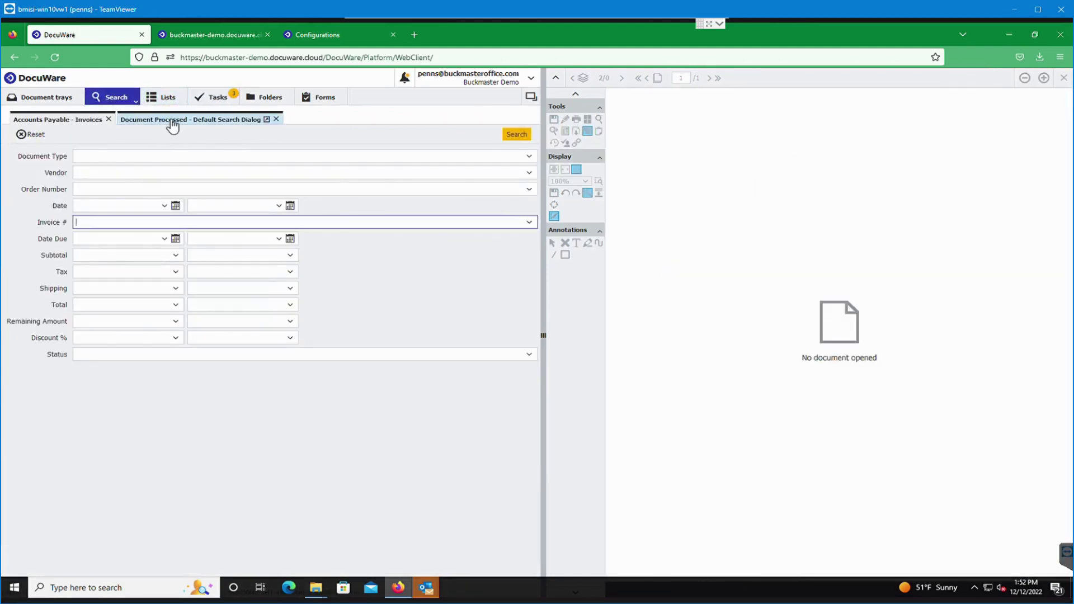
pyautogui.click(173, 127)
pyautogui.click(48, 137)
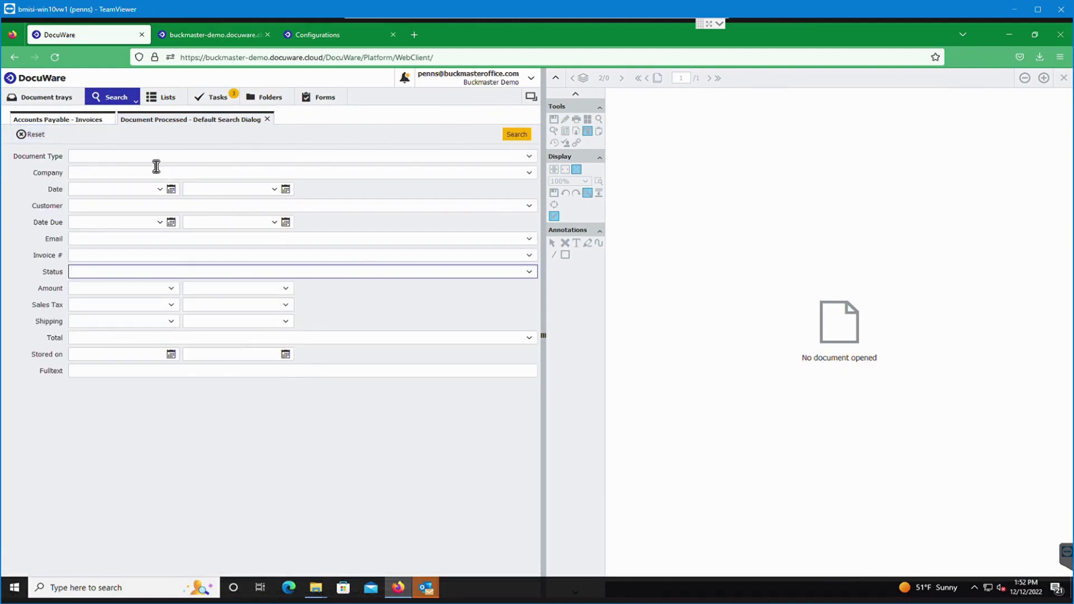
pyautogui.click(529, 157)
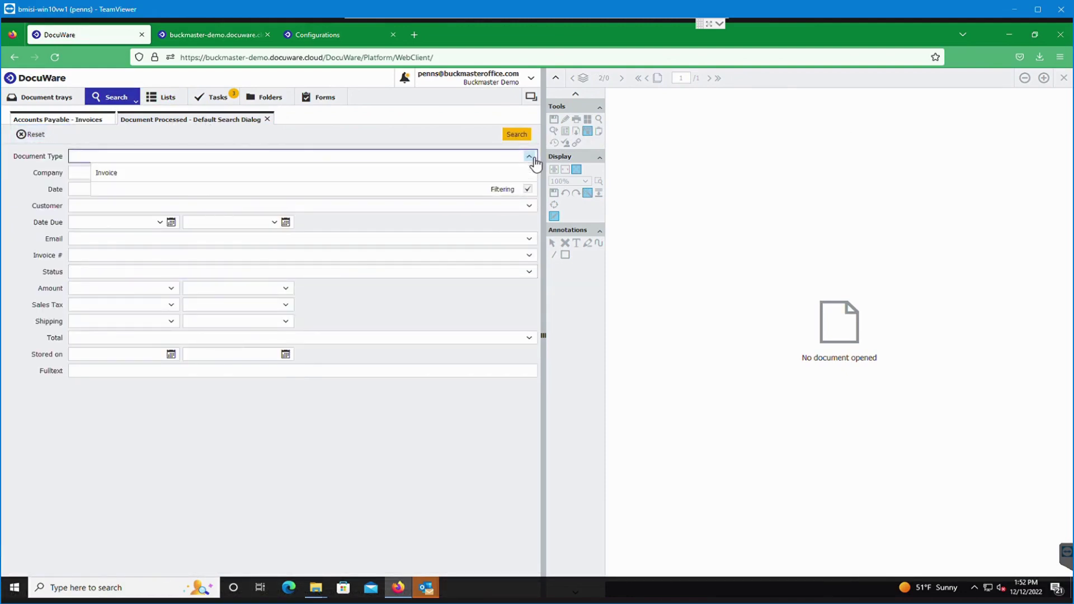
pyautogui.click(530, 158)
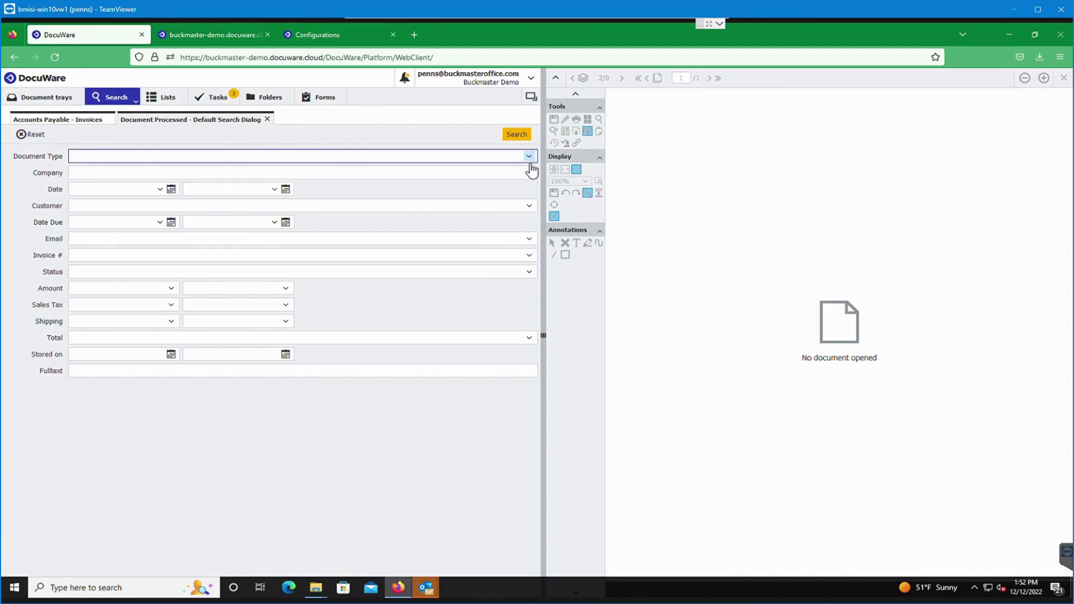
pyautogui.click(530, 173)
pyautogui.click(532, 175)
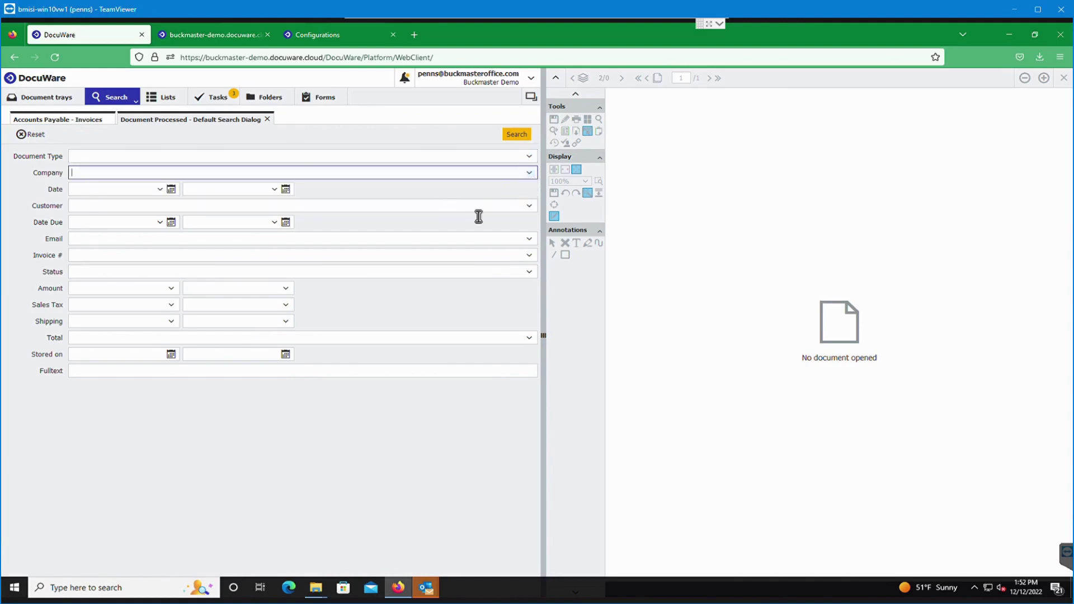
pyautogui.click(529, 206)
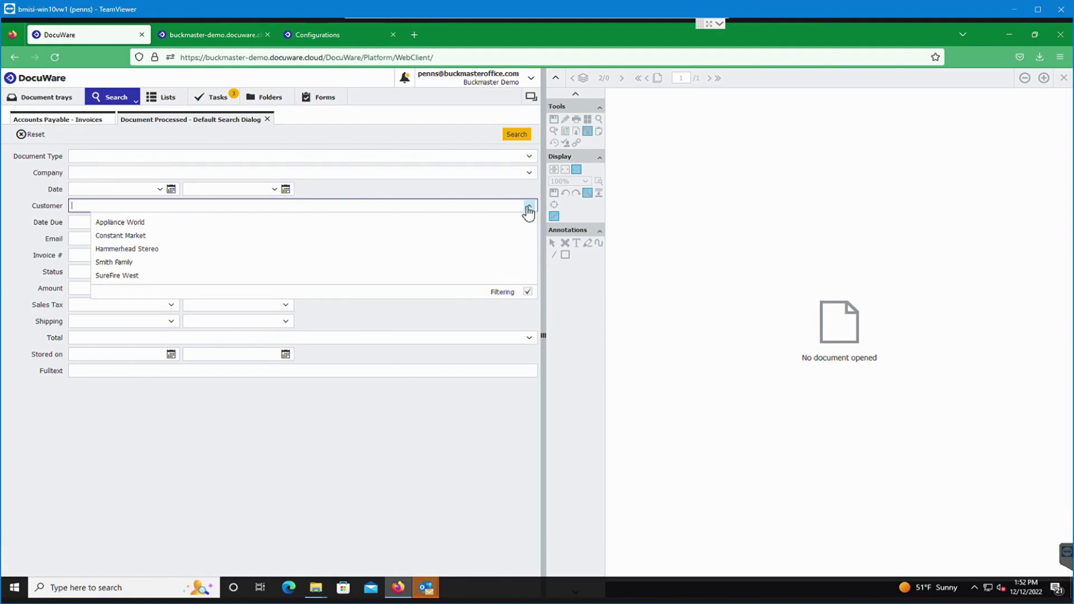
pyautogui.click(166, 208)
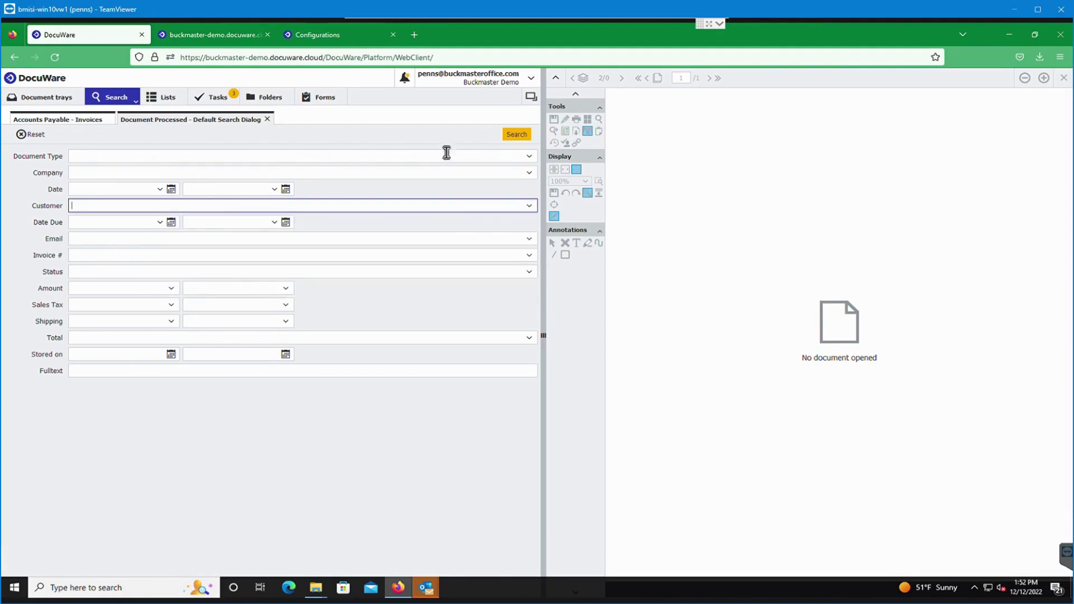
pyautogui.click(516, 135)
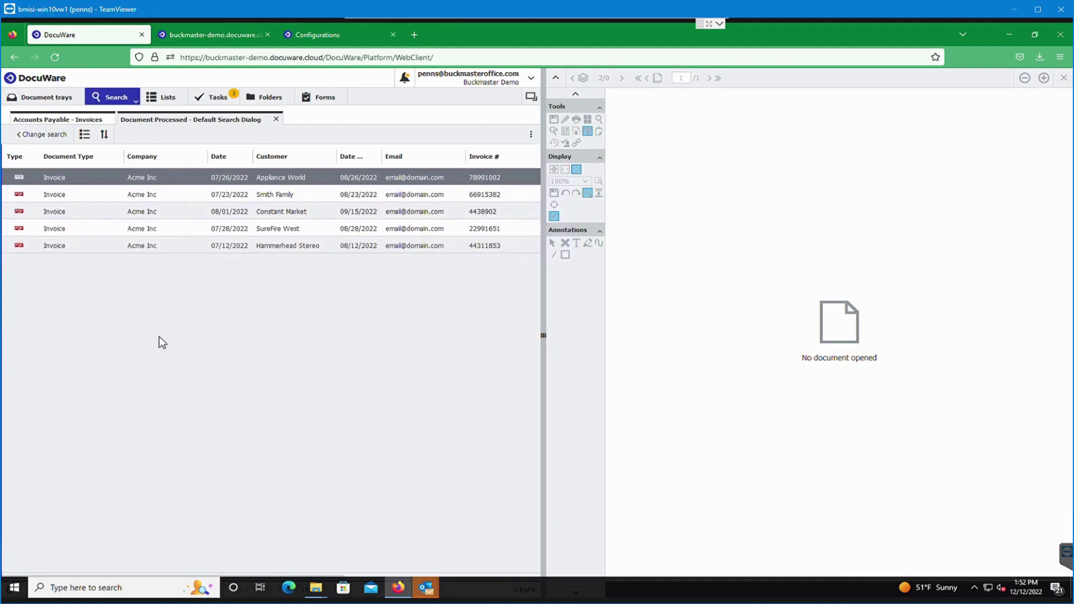
# Return to the Document trays view to see the now-empty Invoices tray.
pyautogui.click(72, 100)
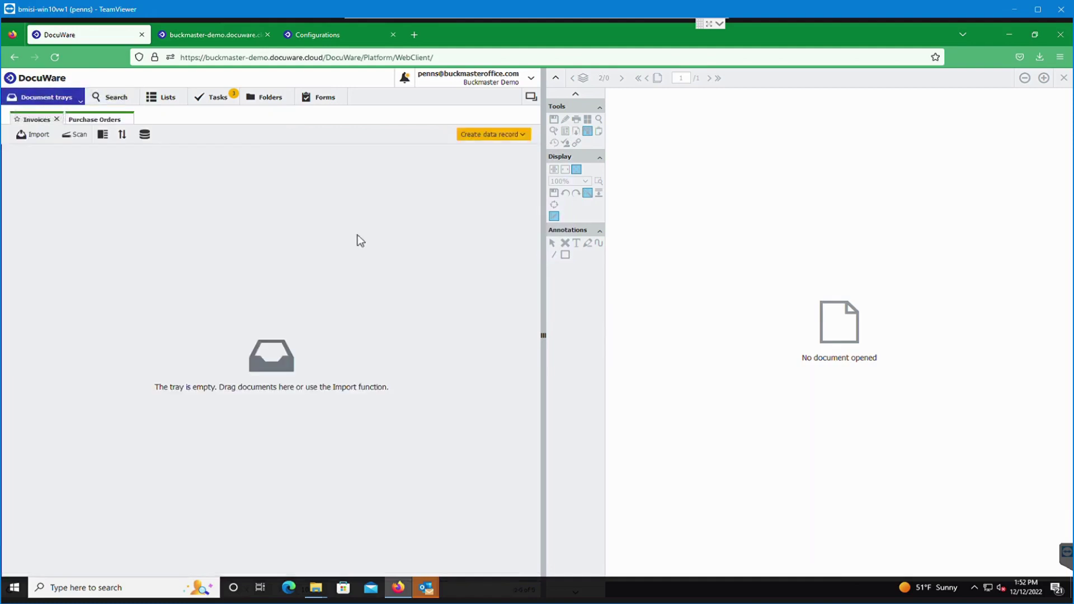